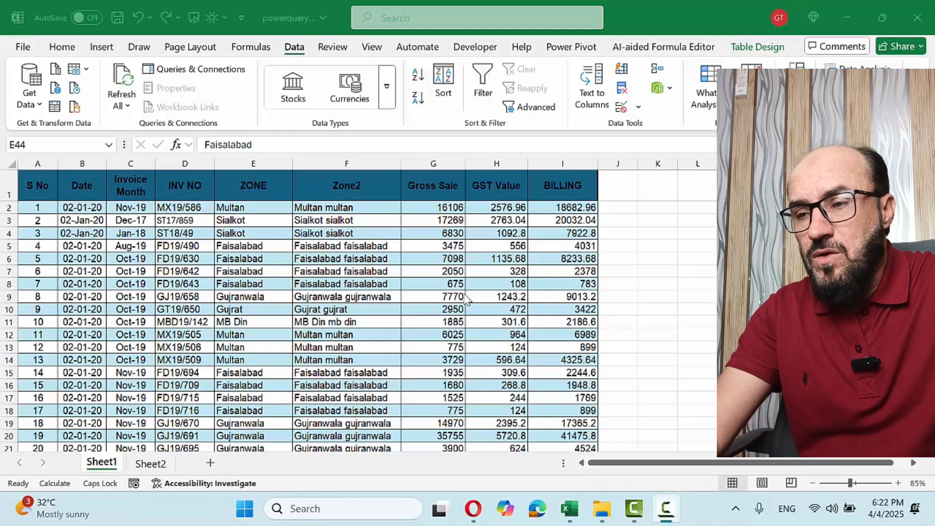
# Step: Look at the workbook's list of existing queries and close it again
pyautogui.click(349, 288)
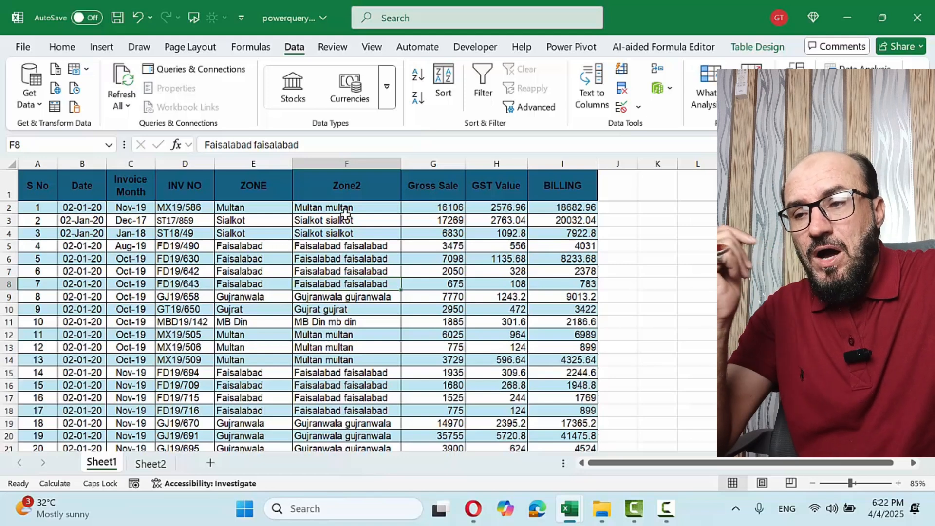
pyautogui.click(195, 69)
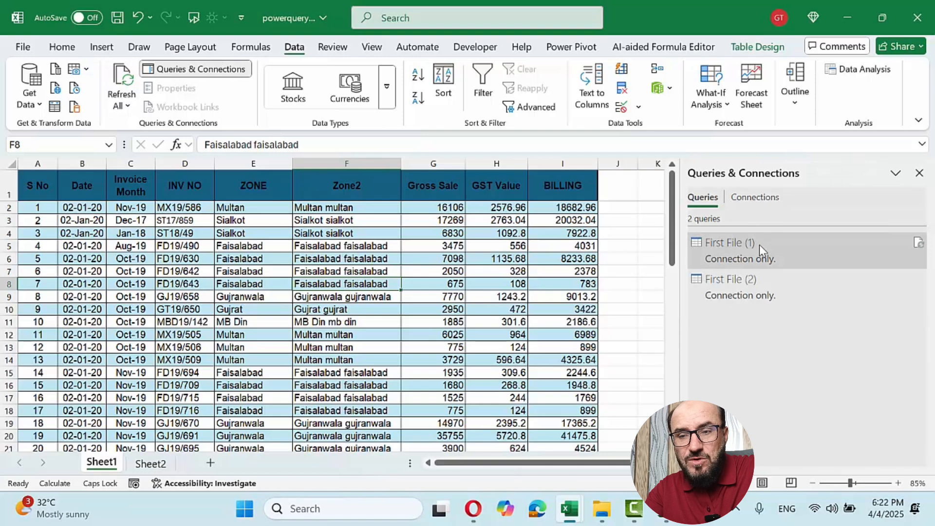
pyautogui.moveTo(755, 245)
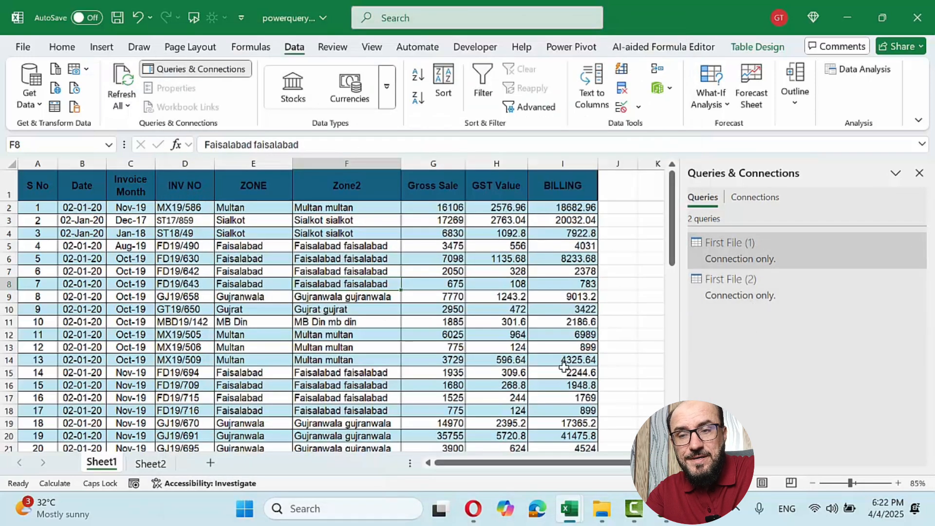
pyautogui.click(508, 334)
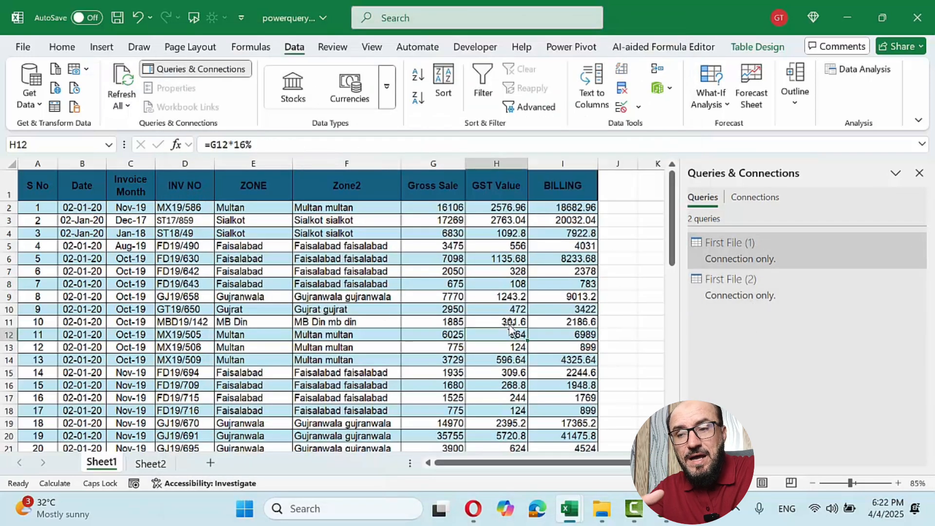
pyautogui.click(919, 173)
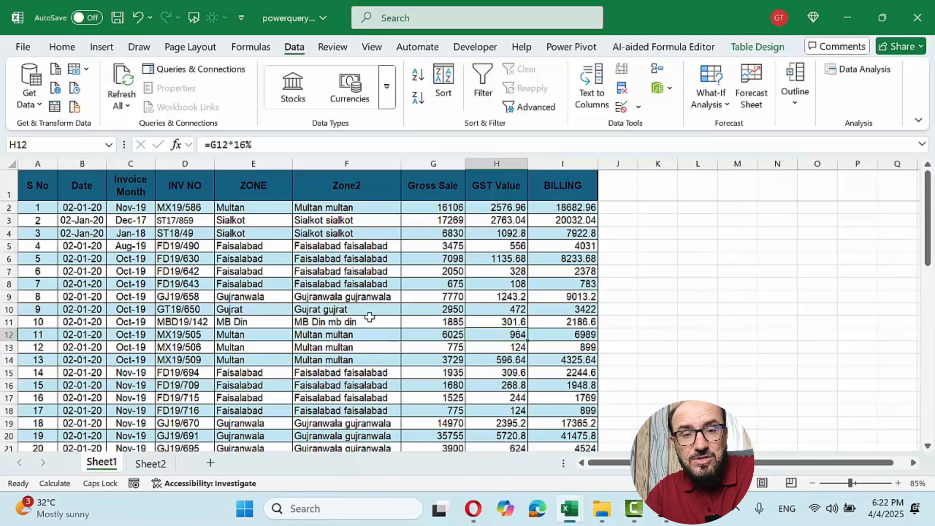
# Step: Load the whole invoice table from Sheet1, headers included, into the Power Query Editor and look through its rows
pyautogui.click(37, 176)
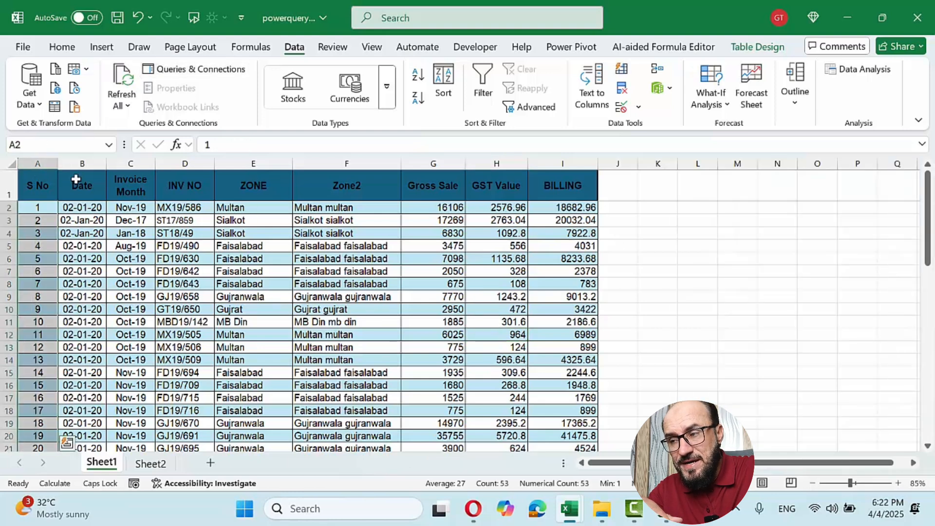
pyautogui.click(75, 179)
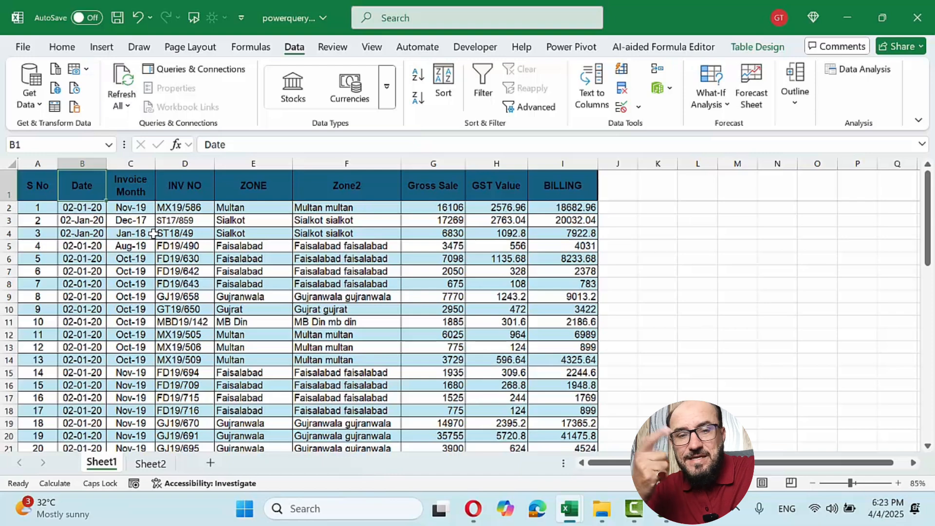
pyautogui.click(39, 185)
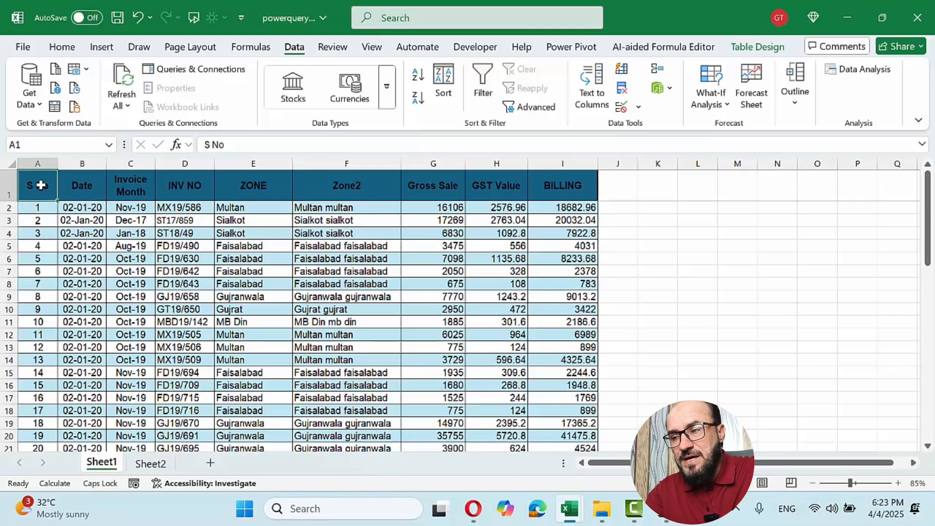
pyautogui.hotkey('ctrl', 'shift', 'Right')
pyautogui.hotkey('ctrl', 'shift', 'Down')
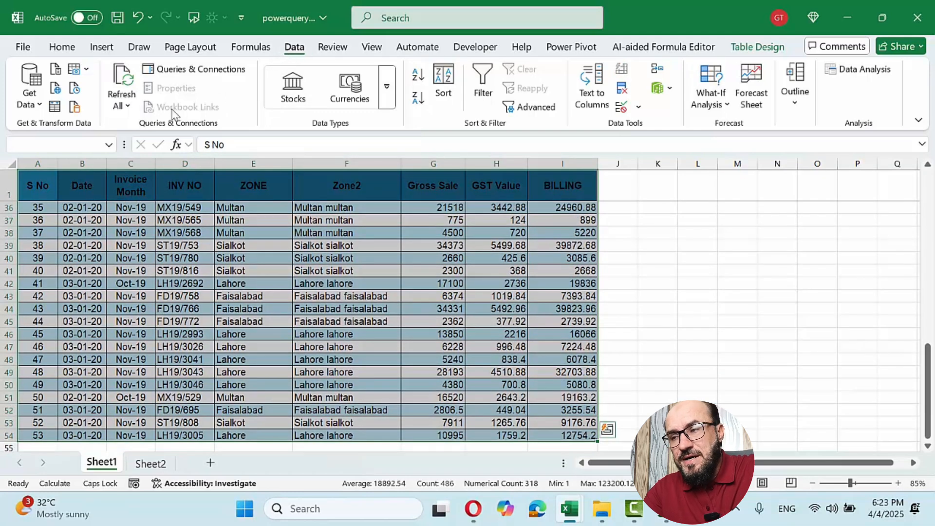
pyautogui.click(54, 110)
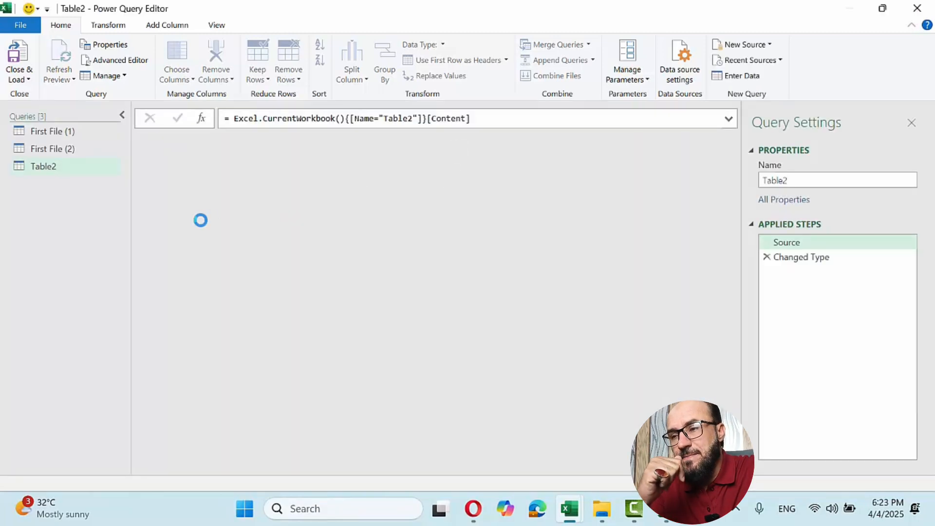
pyautogui.click(83, 167)
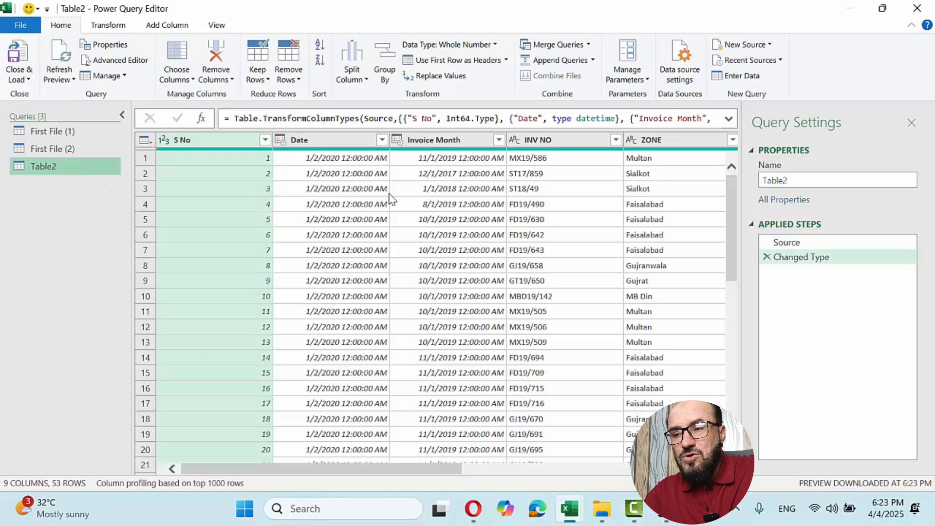
pyautogui.scroll(-9, 392, 199)
pyautogui.scroll(-2, 392, 200)
pyautogui.scroll(11, 392, 200)
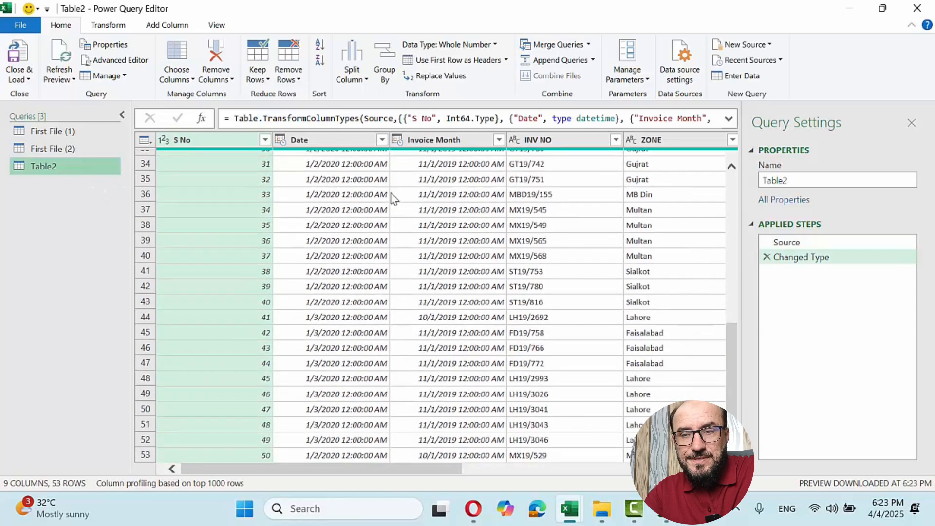
pyautogui.click(387, 61)
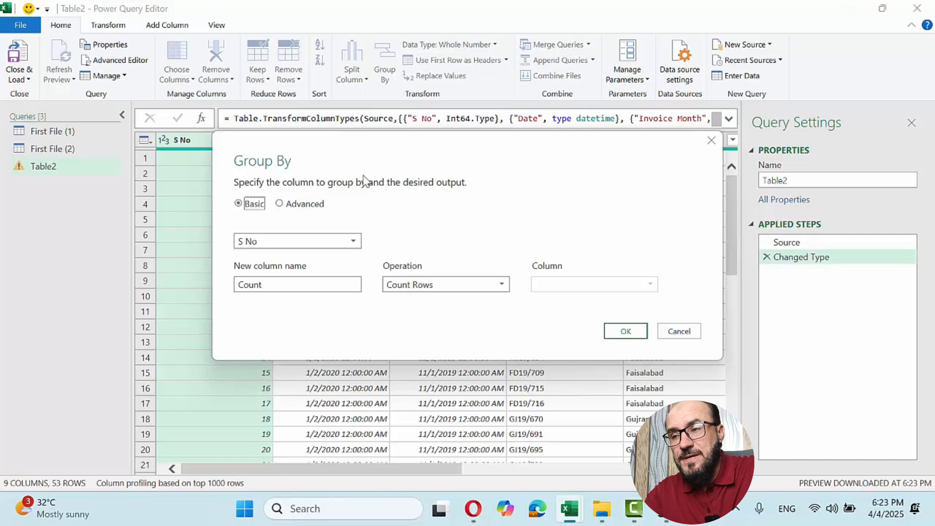
pyautogui.moveTo(371, 161); pyautogui.dragTo(355, 159)
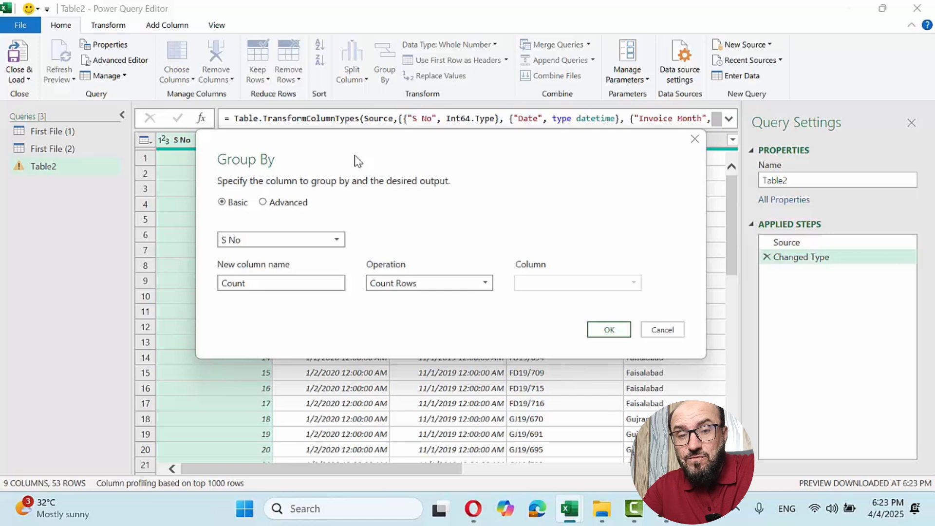
pyautogui.click(694, 140)
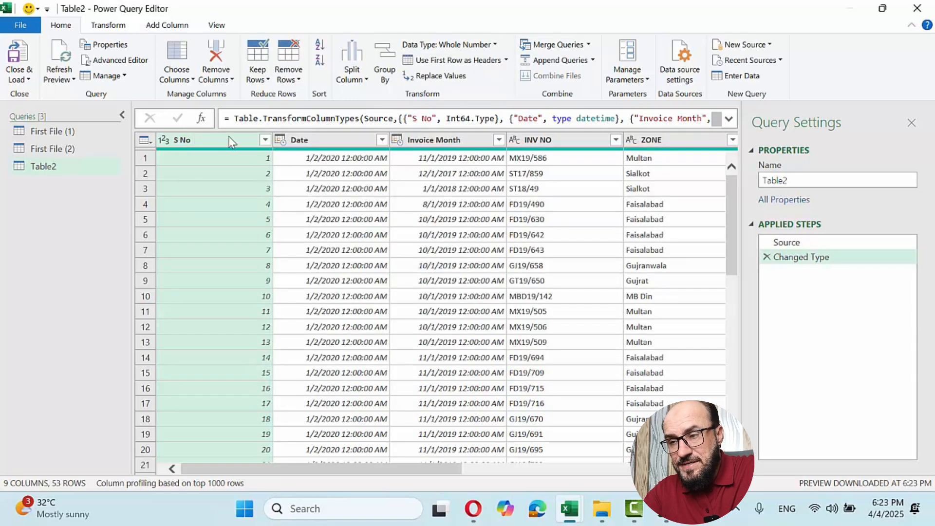
# Step: Start a basic Group By on the Invoice Month column and name the new column MY COLUMN
pyautogui.click(382, 465)
pyautogui.moveTo(385, 470)
pyautogui.mouseDown()
pyautogui.moveTo(597, 457)
pyautogui.moveTo(375, 470)
pyautogui.mouseUp()
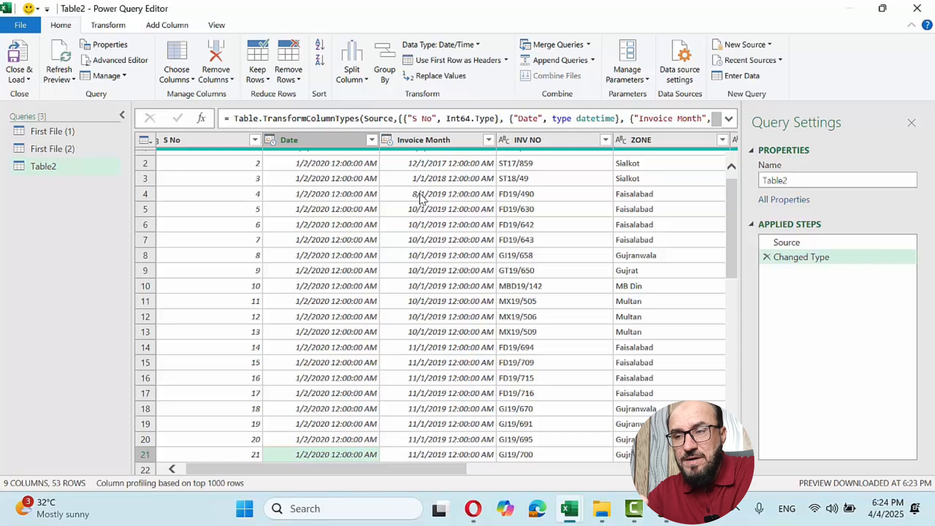
pyautogui.click(375, 69)
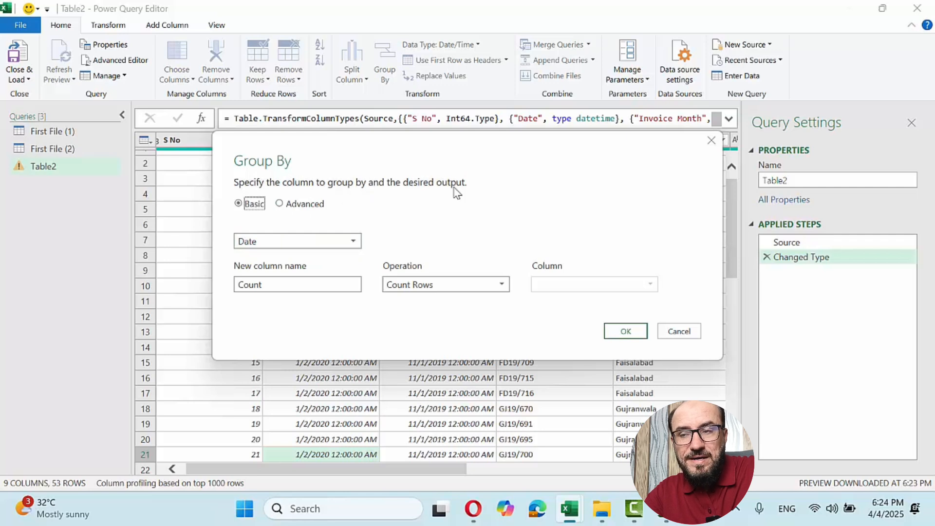
pyautogui.click(298, 242)
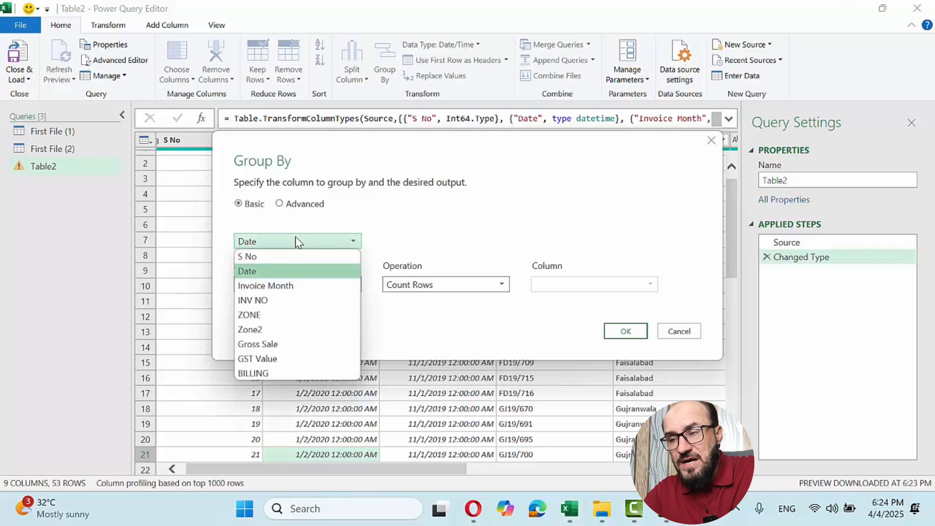
pyautogui.click(289, 287)
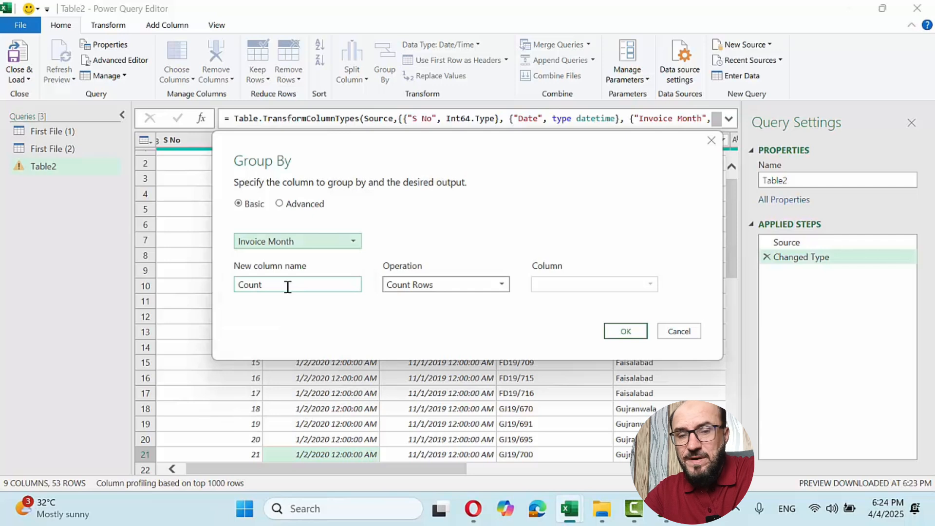
pyautogui.moveTo(287, 285); pyautogui.dragTo(199, 286)
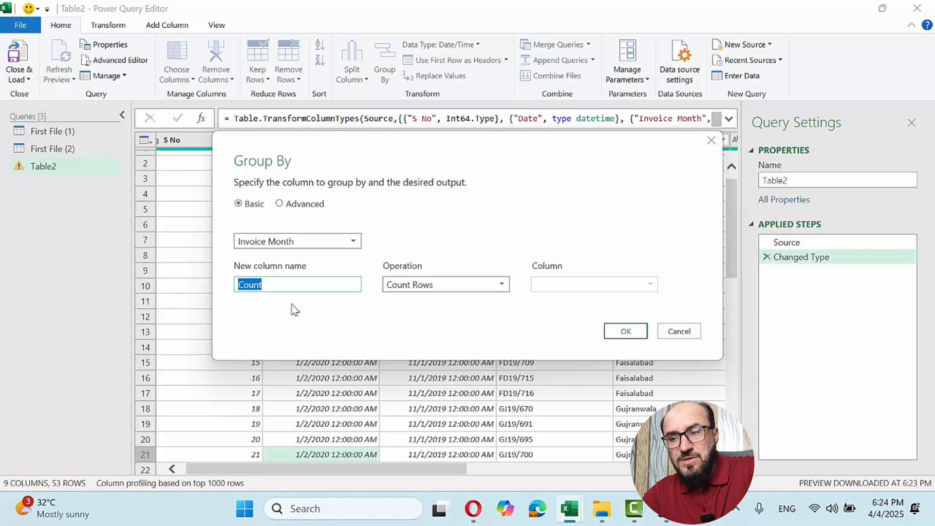
pyautogui.write('m')
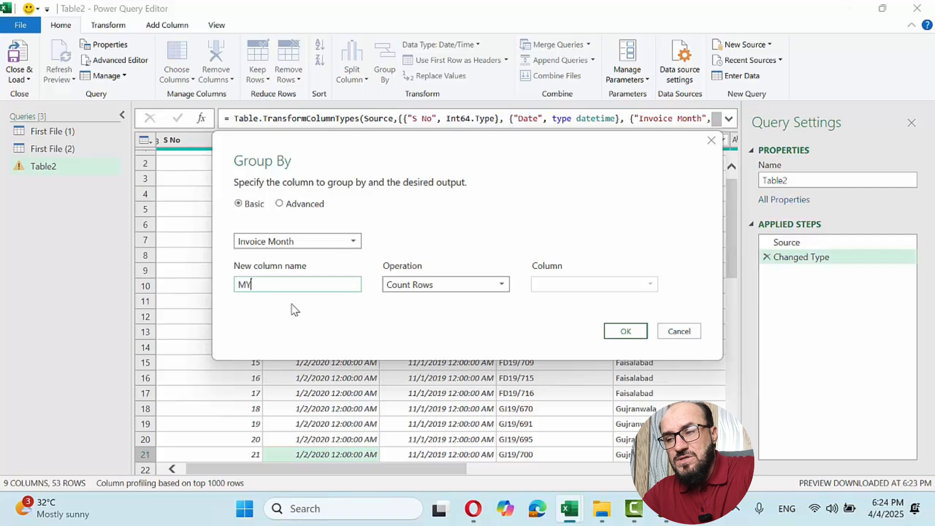
pyautogui.write('Y COLUMN')
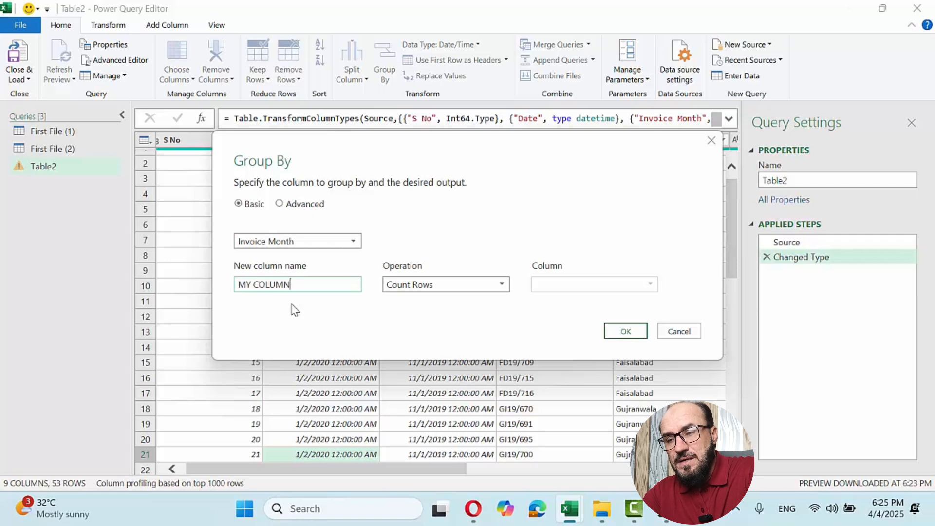
pyautogui.press('Tab')
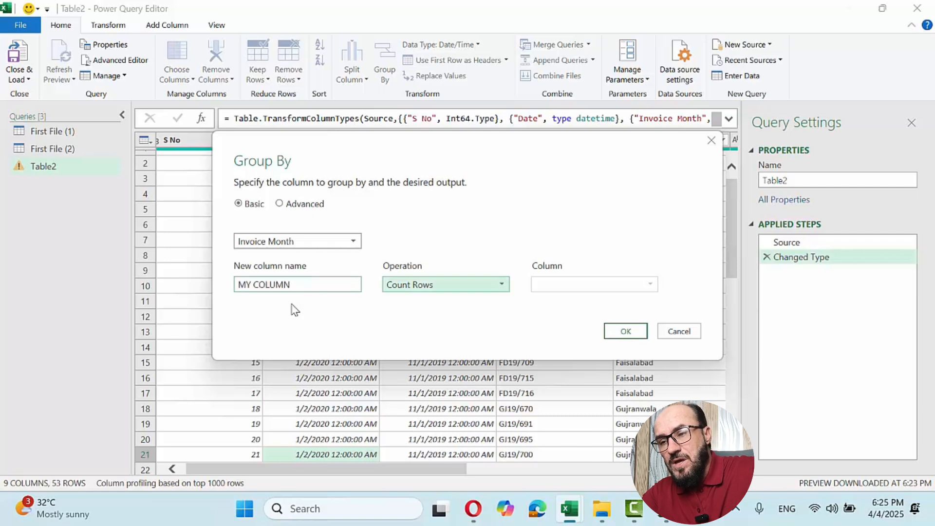
# Step: Make the new column the Sum of Gross Sale and apply the grouping
pyautogui.click(410, 285)
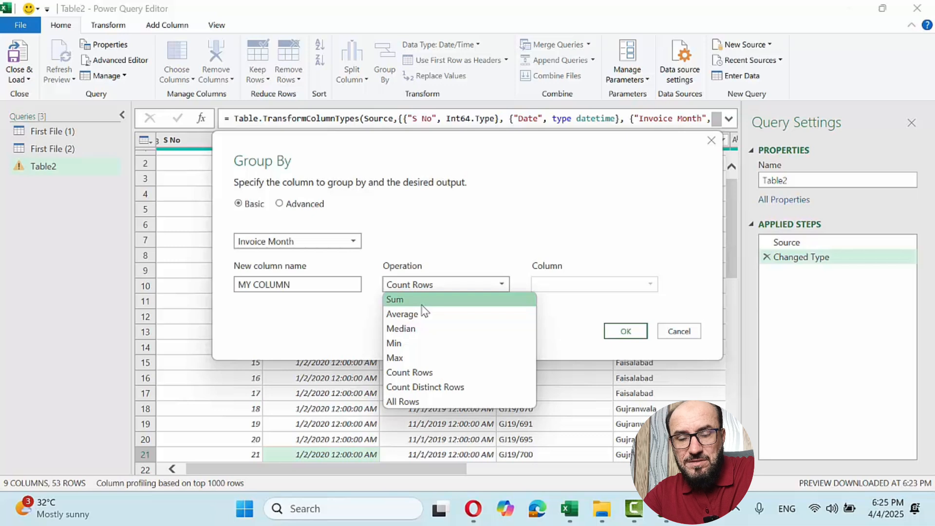
pyautogui.click(422, 305)
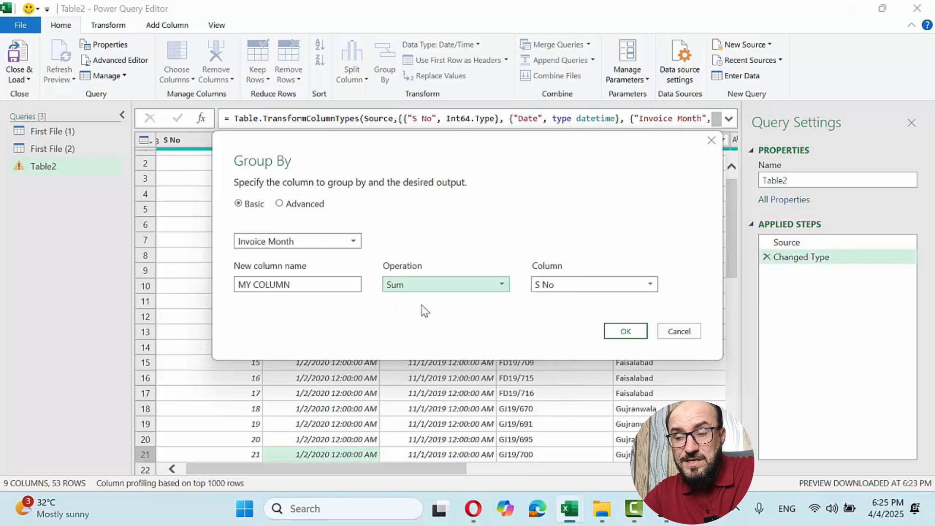
pyautogui.click(594, 290)
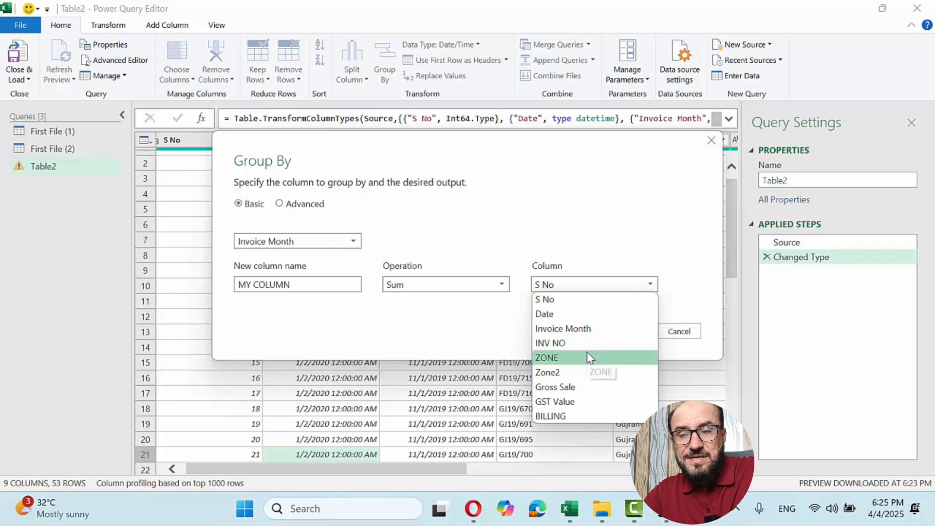
pyautogui.click(579, 388)
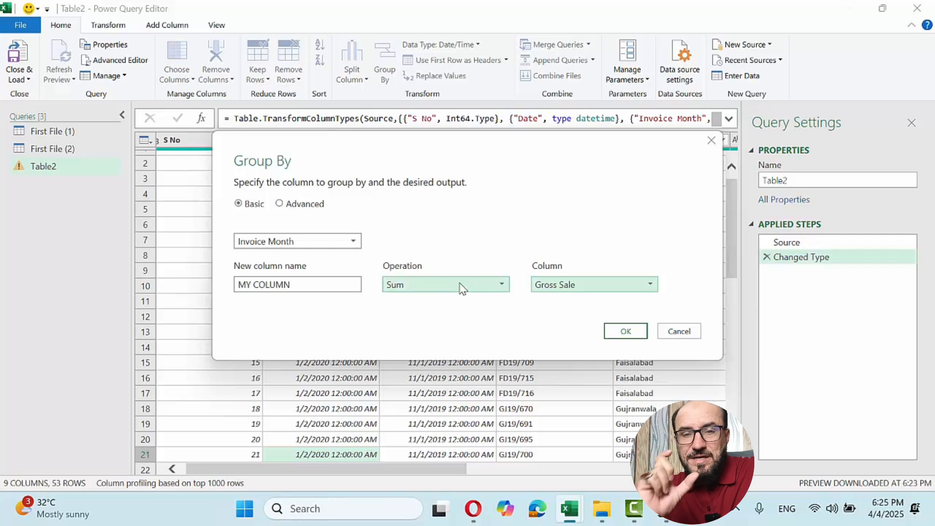
pyautogui.click(615, 331)
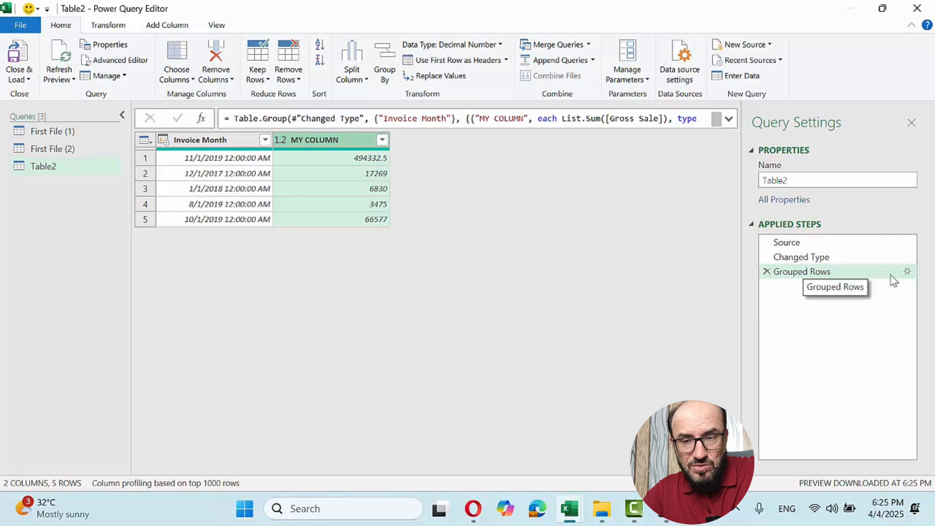
# Step: Edit the Grouped Rows step so that the rows are grouped by ZONE
pyautogui.click(908, 272)
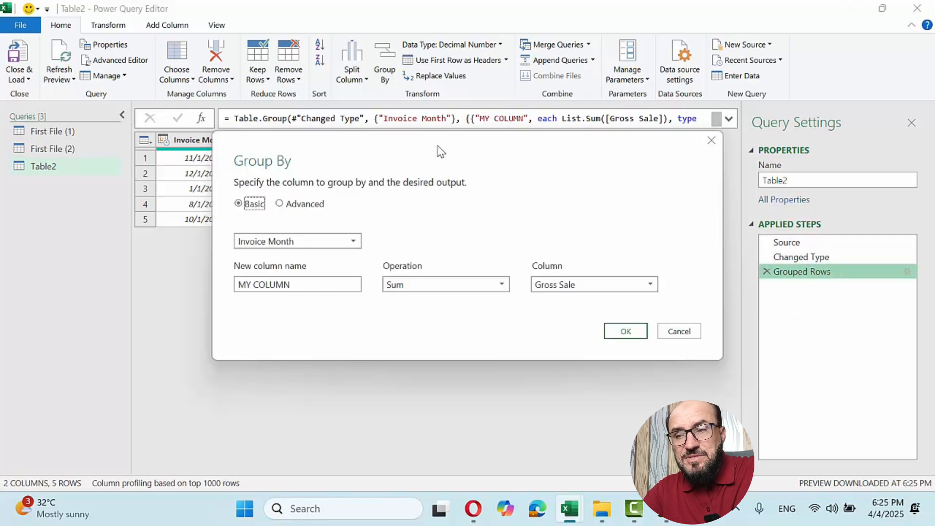
pyautogui.click(674, 334)
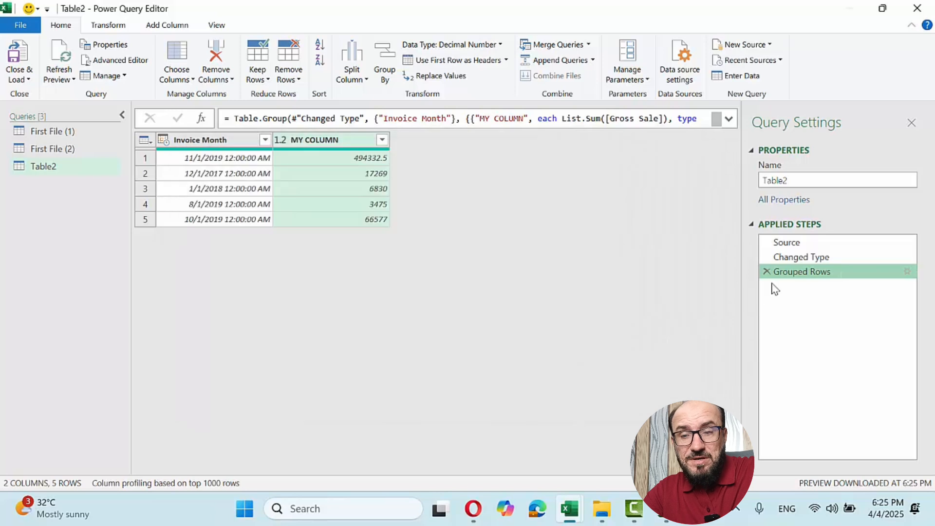
pyautogui.rightClick(775, 275)
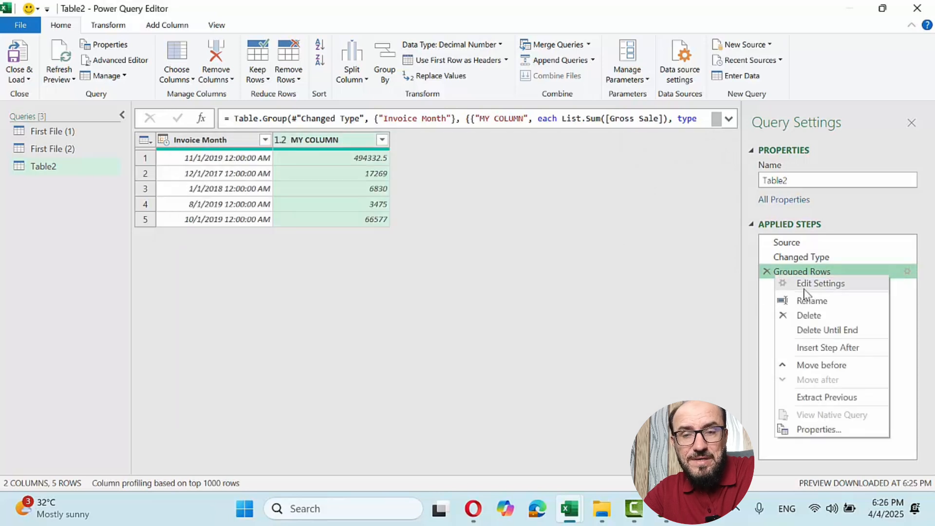
pyautogui.click(752, 292)
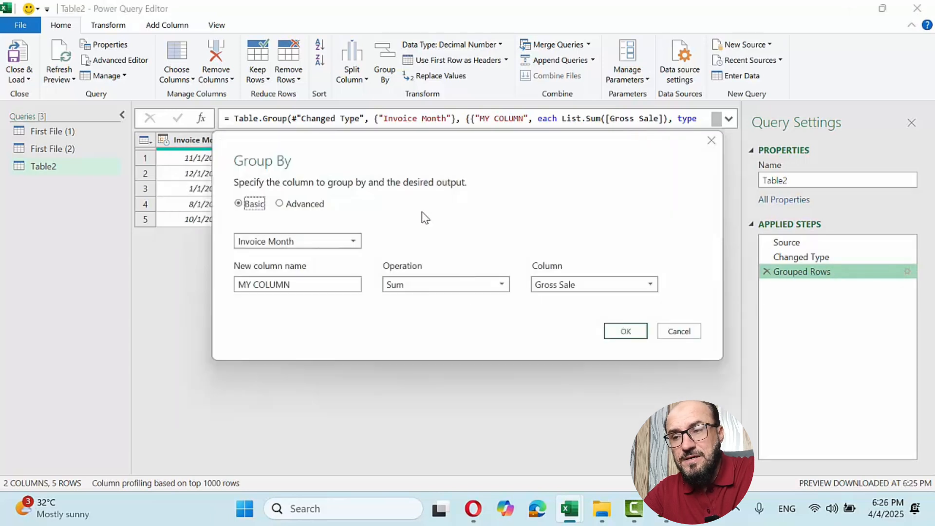
pyautogui.moveTo(380, 142); pyautogui.dragTo(383, 210)
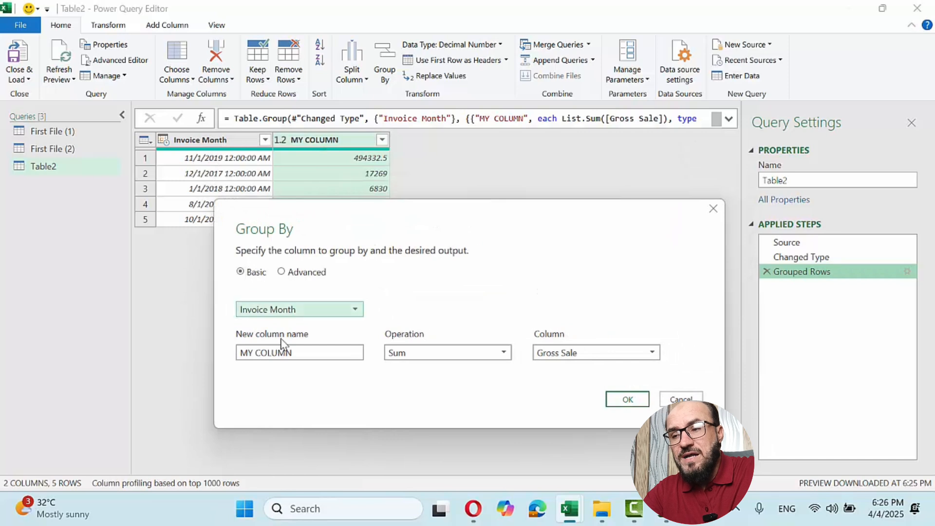
pyautogui.click(336, 314)
pyautogui.click(312, 384)
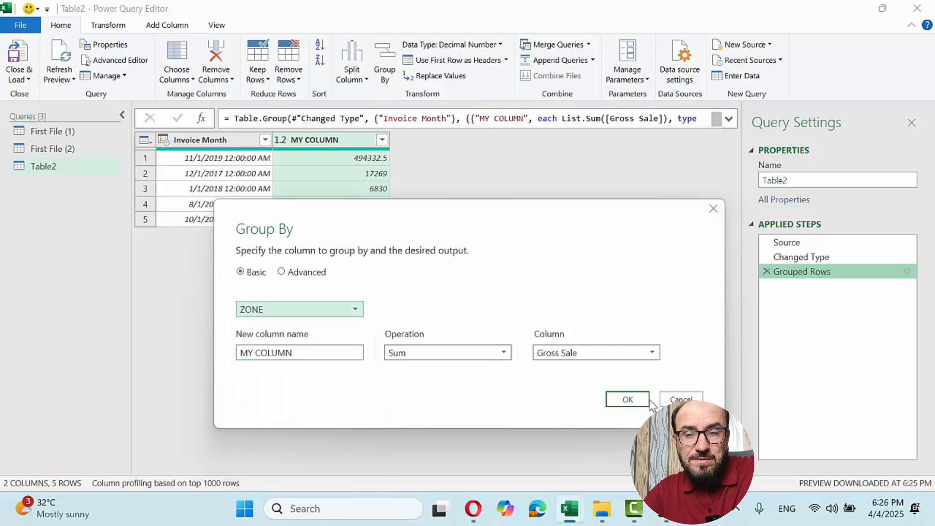
pyautogui.click(615, 401)
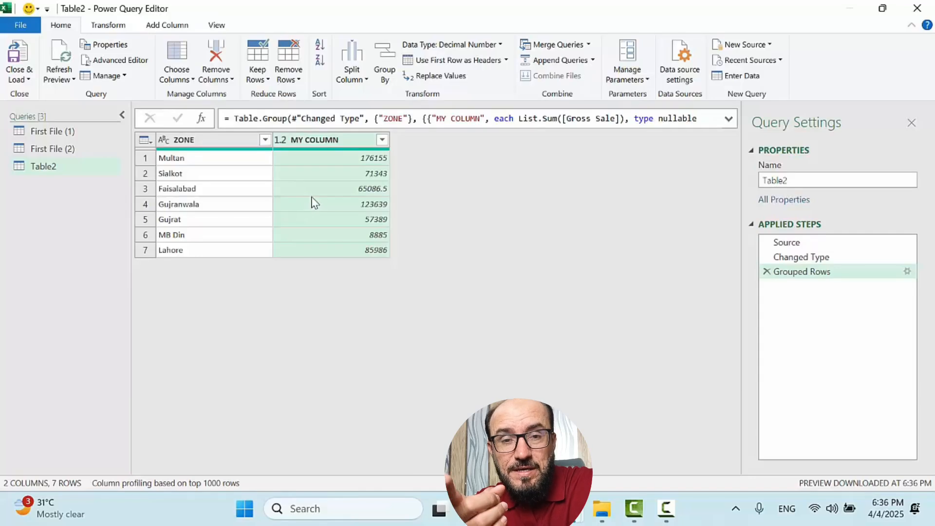
# Step: Insert a basic Group By directly after the Source step that groups by ZONE and counts rows in the column Count
pyautogui.click(785, 243)
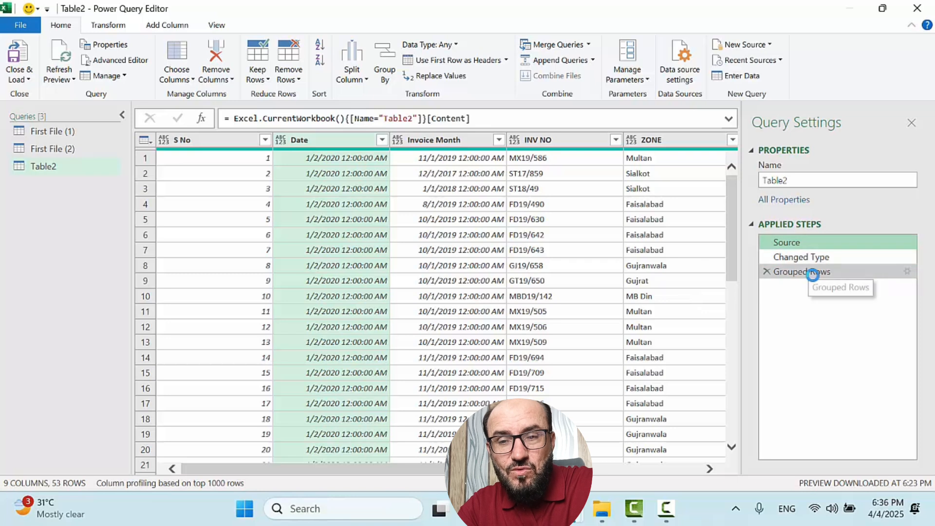
pyautogui.click(809, 271)
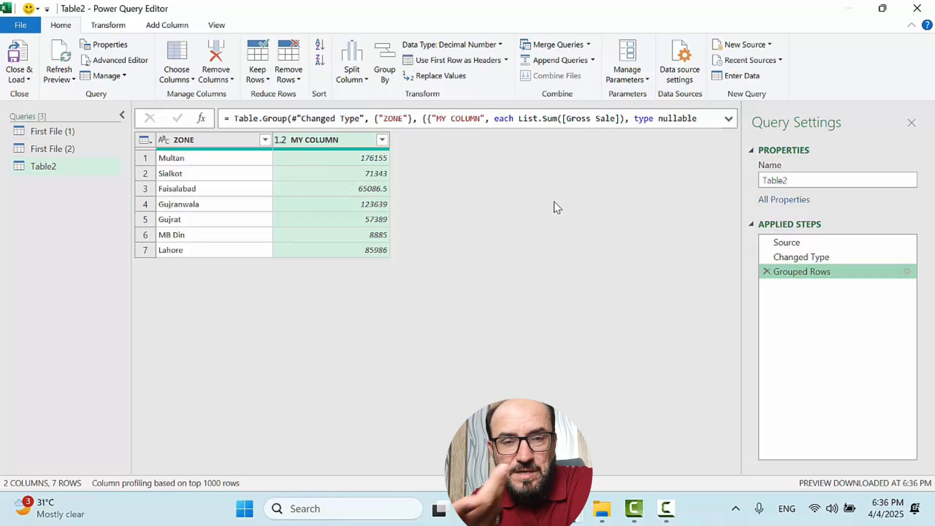
pyautogui.click(791, 243)
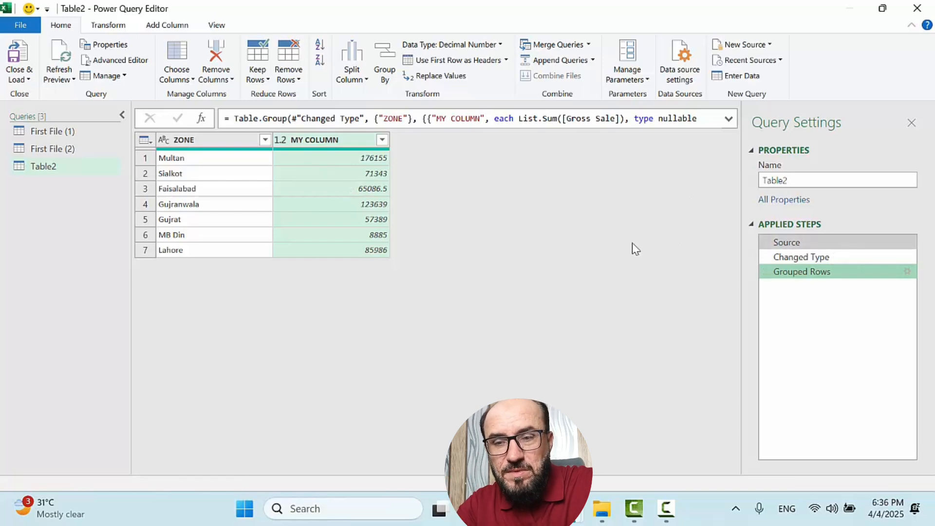
pyautogui.click(546, 239)
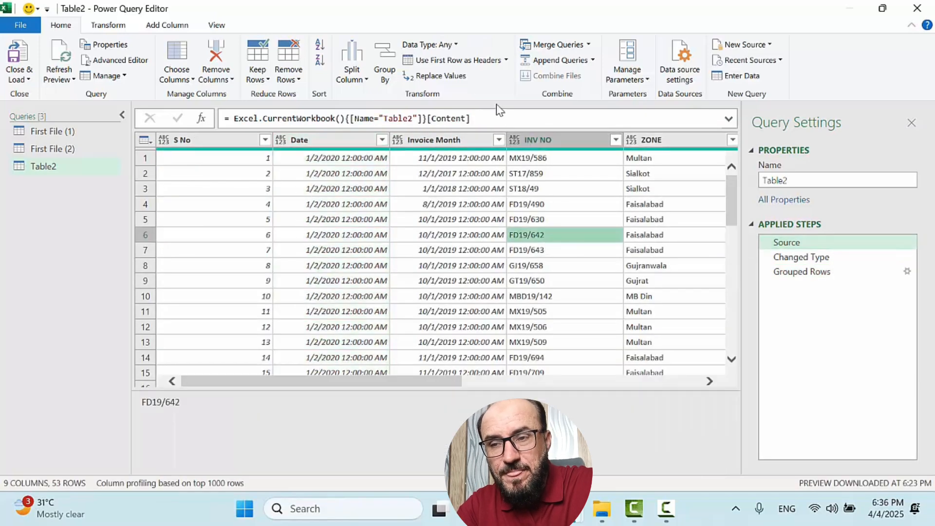
pyautogui.click(374, 73)
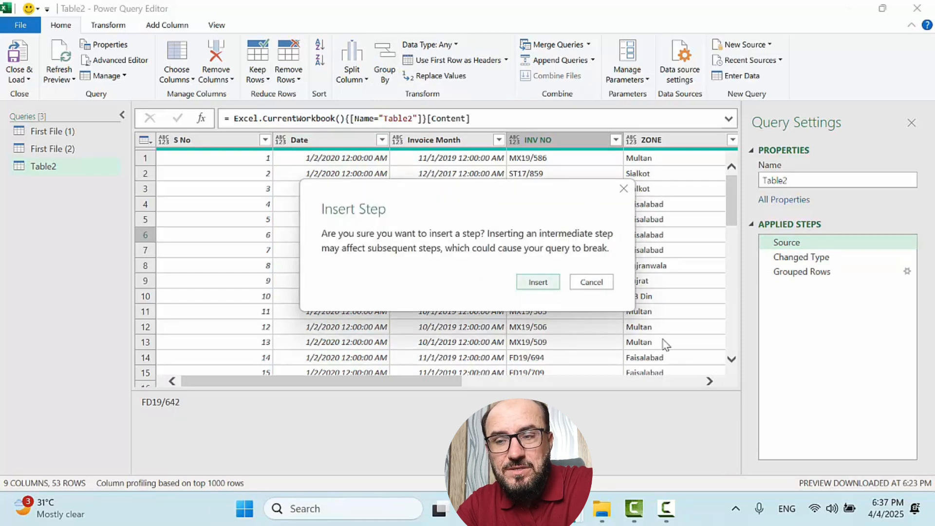
pyautogui.click(540, 282)
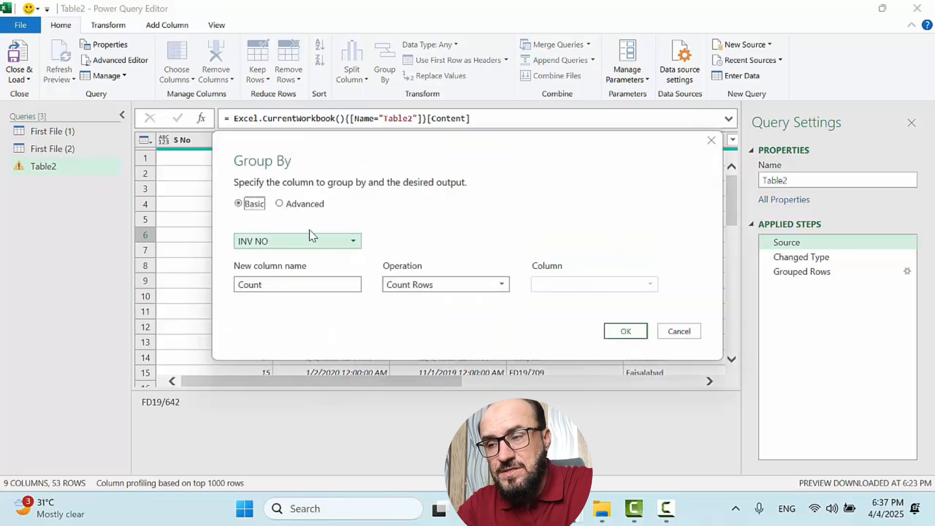
pyautogui.click(293, 243)
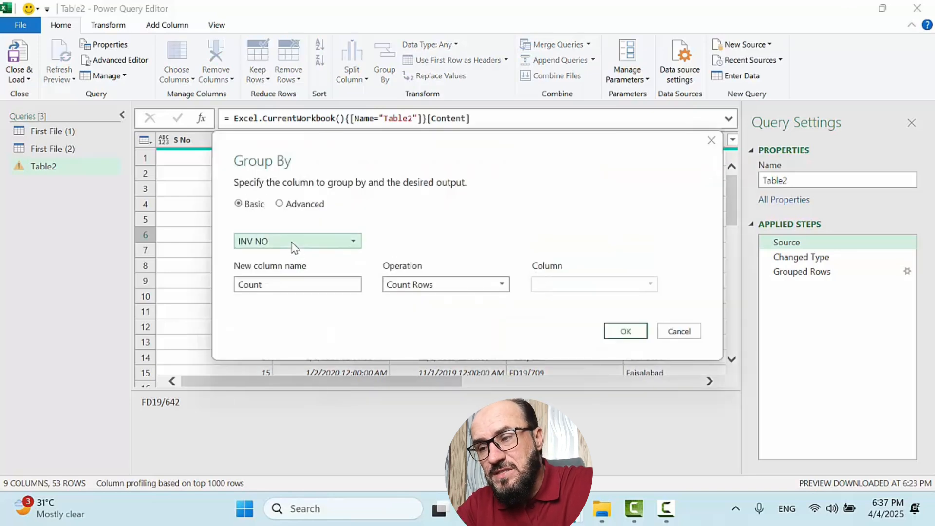
pyautogui.click(287, 314)
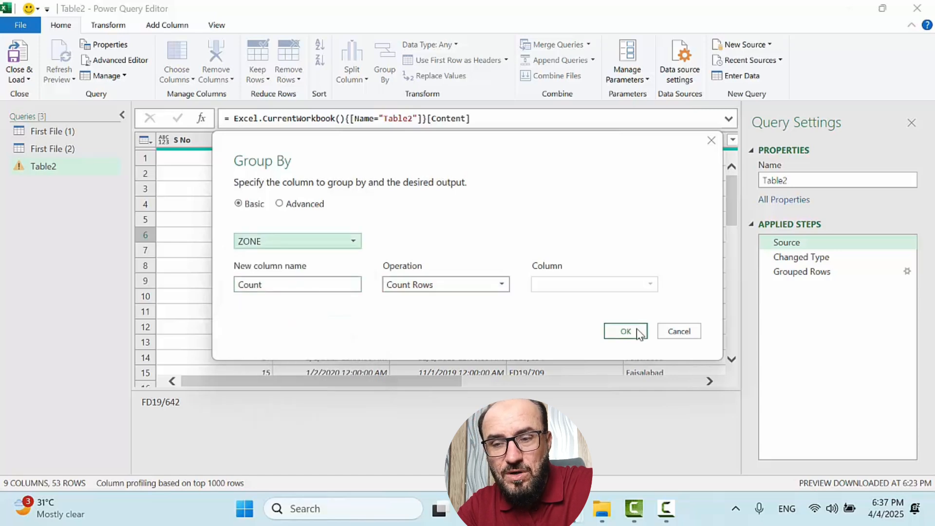
pyautogui.click(624, 332)
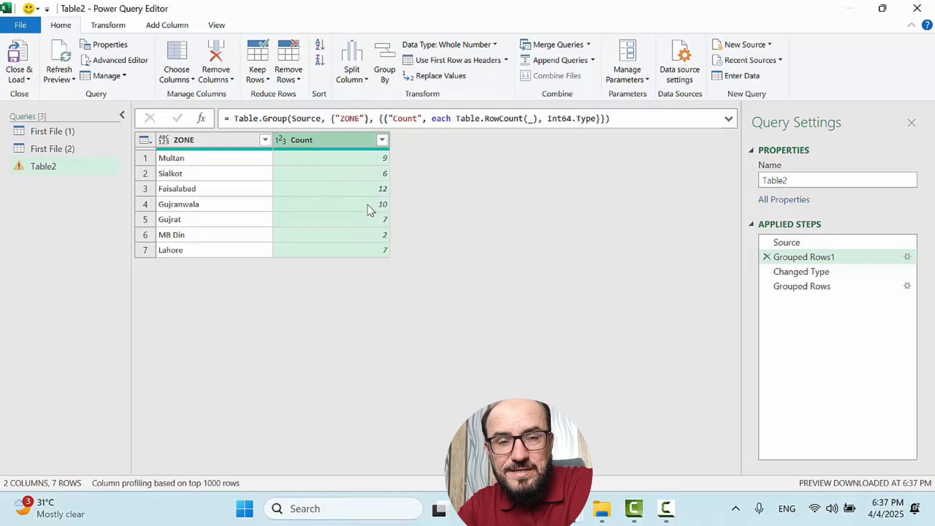
# Step: Start another Group By directly after the Source step in Advanced mode, with ZONE as the grouping column
pyautogui.click(794, 244)
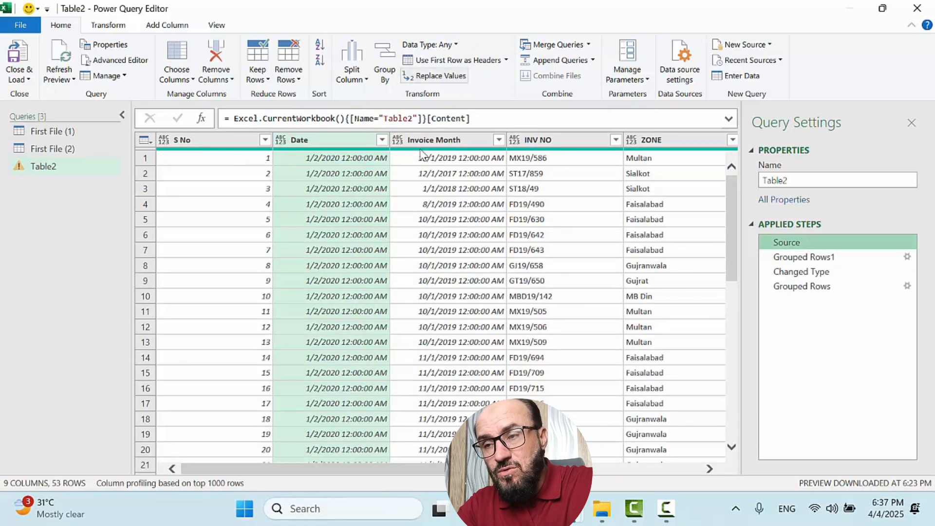
pyautogui.click(450, 204)
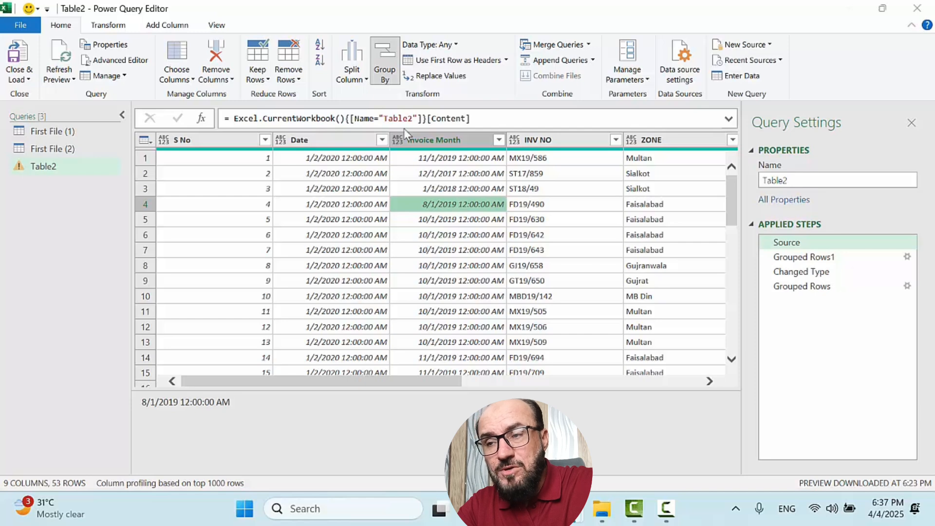
pyautogui.click(384, 73)
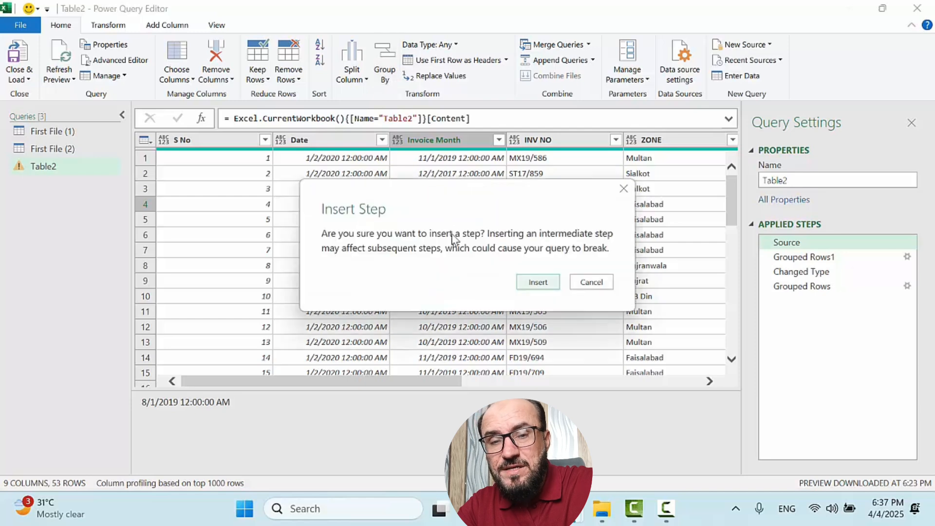
pyautogui.click(549, 286)
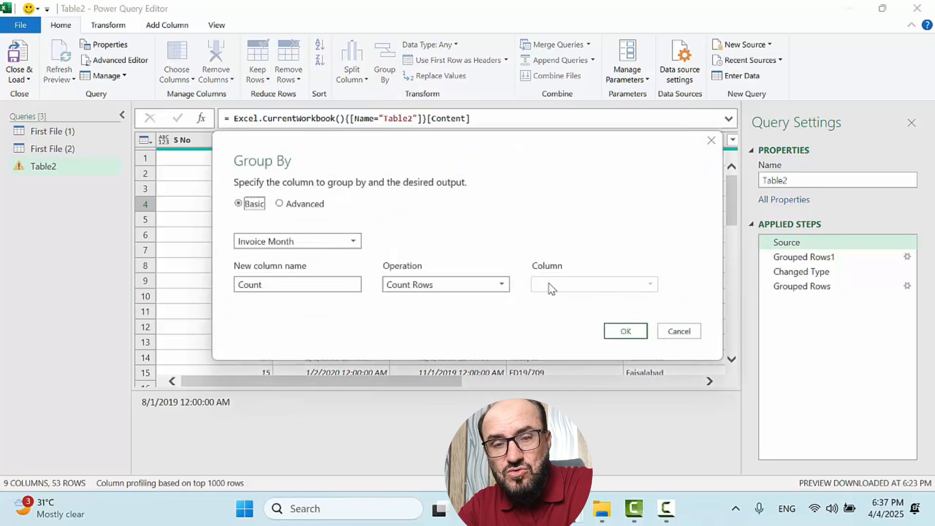
pyautogui.click(303, 206)
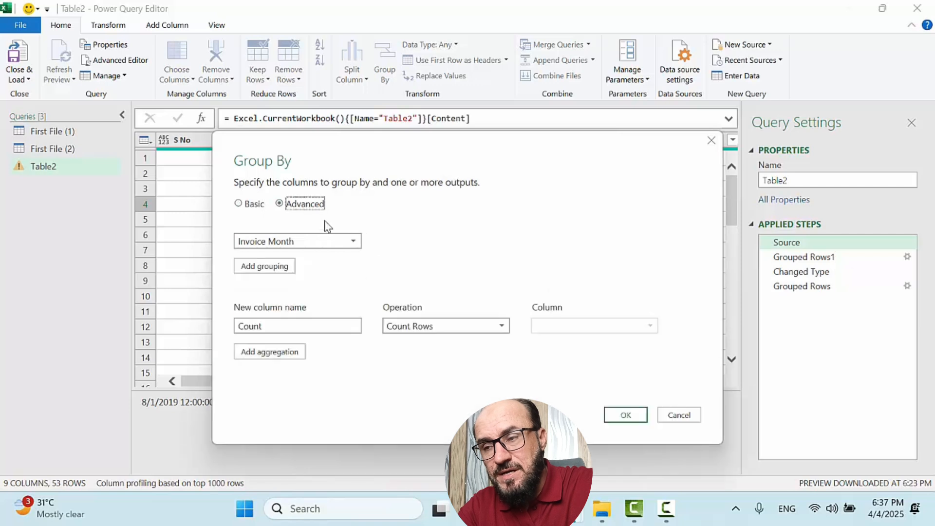
pyautogui.click(353, 241)
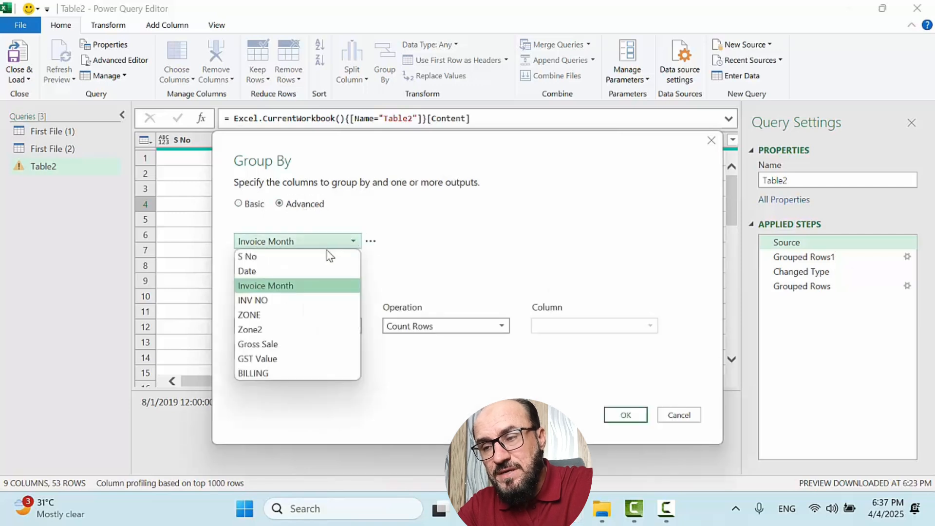
pyautogui.click(320, 322)
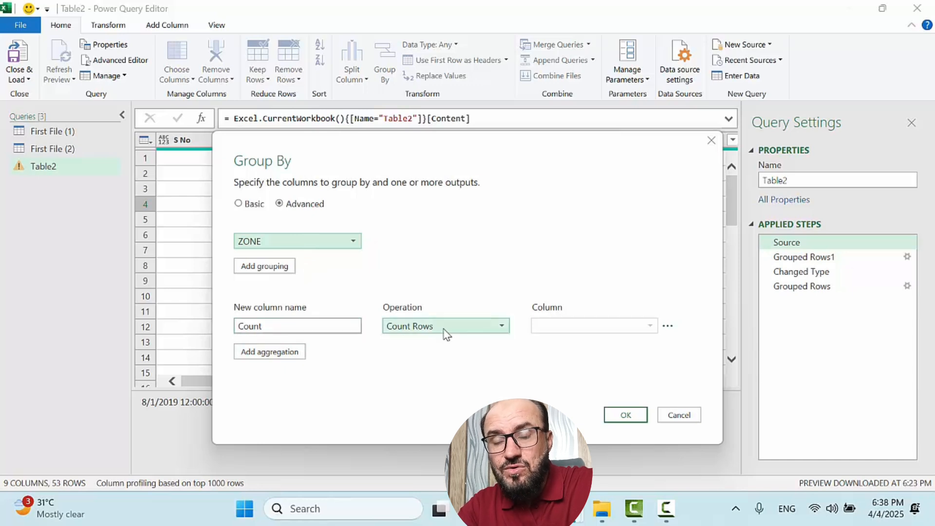
# Step: Name the new column MY Sale and make it the Sum of Gross Sale
pyautogui.doubleClick(246, 326)
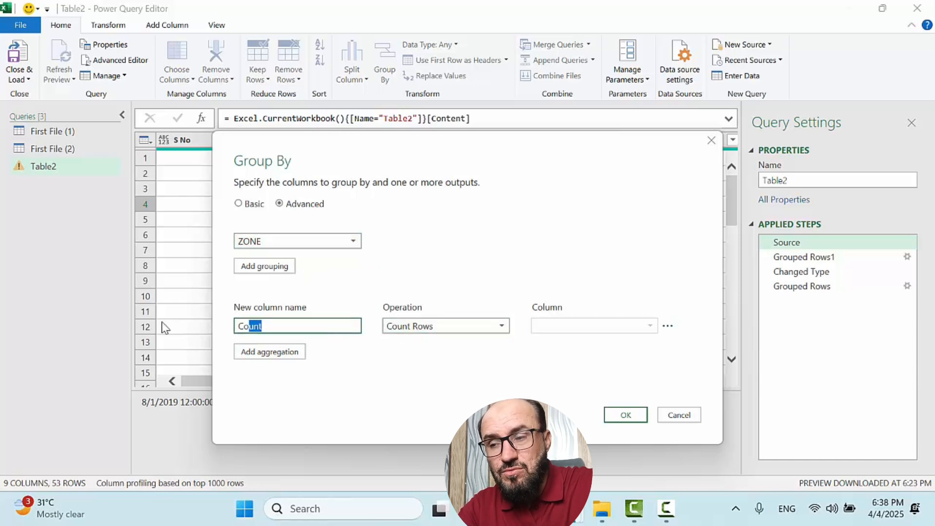
pyautogui.write('MY Sale')
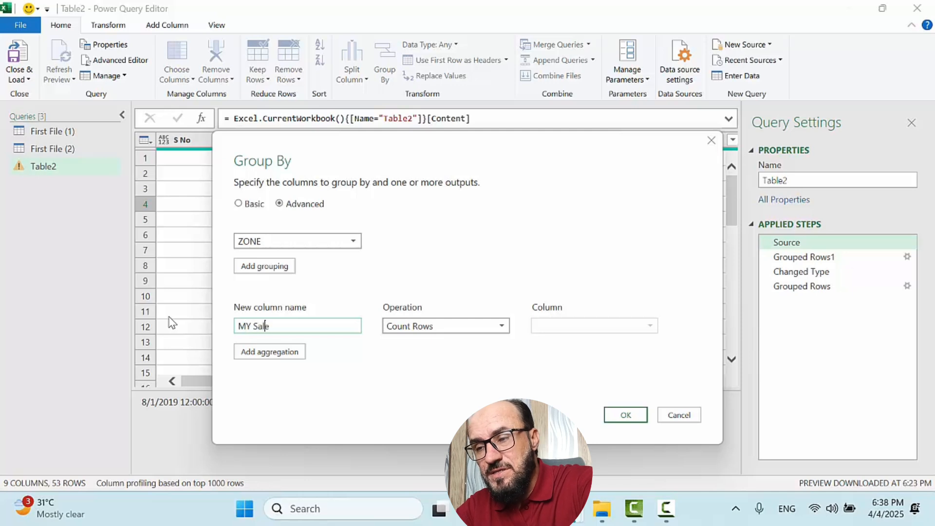
pyautogui.press('Tab')
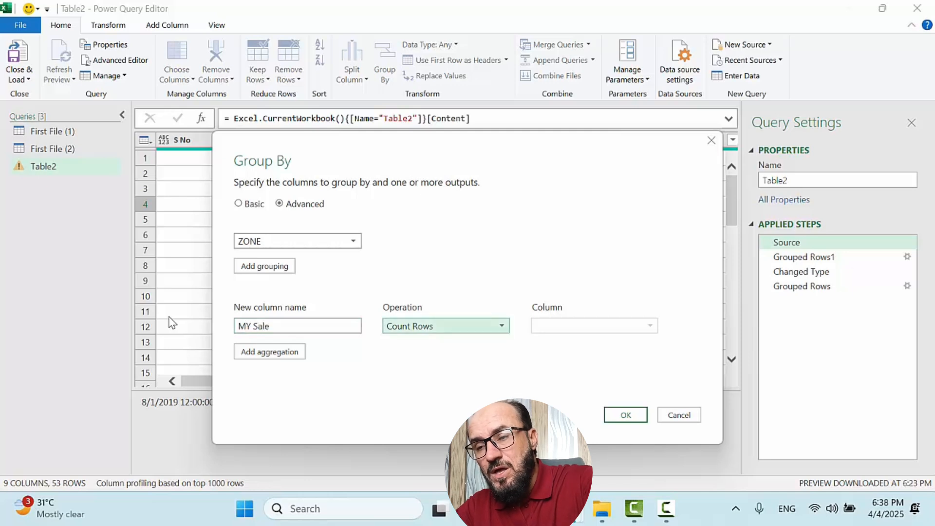
pyautogui.hotkey('alt', 'Down')
pyautogui.press('Up')
pyautogui.press('Up')
pyautogui.press('Up')
pyautogui.press('Up')
pyautogui.press('Up')
pyautogui.press('Return')
pyautogui.press('Tab')
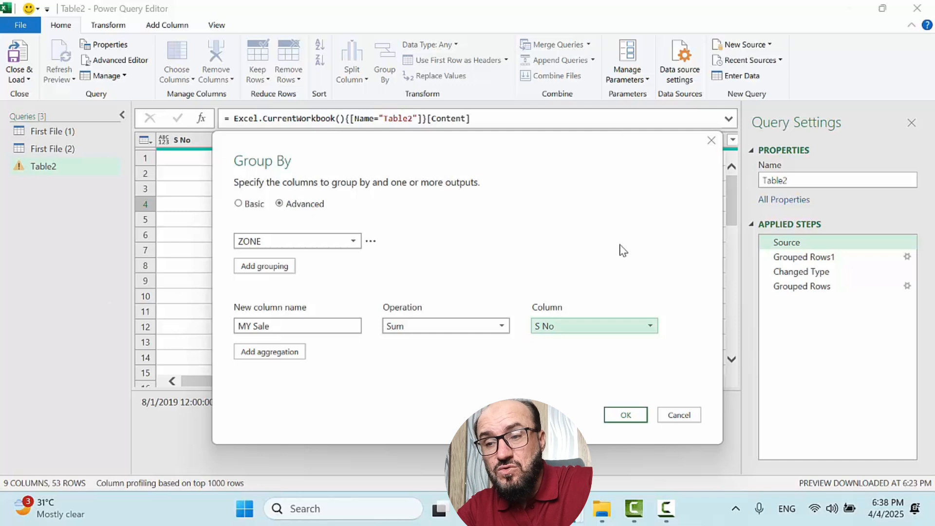
pyautogui.click(598, 326)
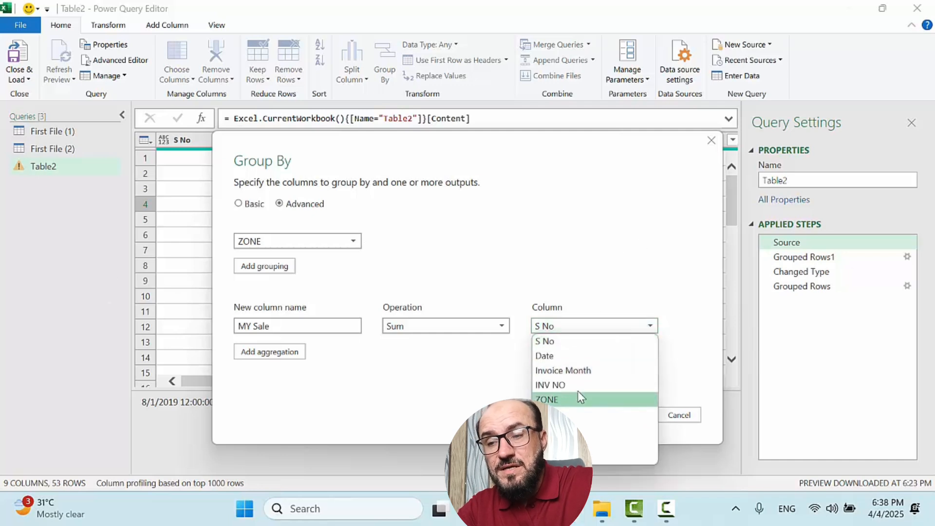
pyautogui.click(567, 429)
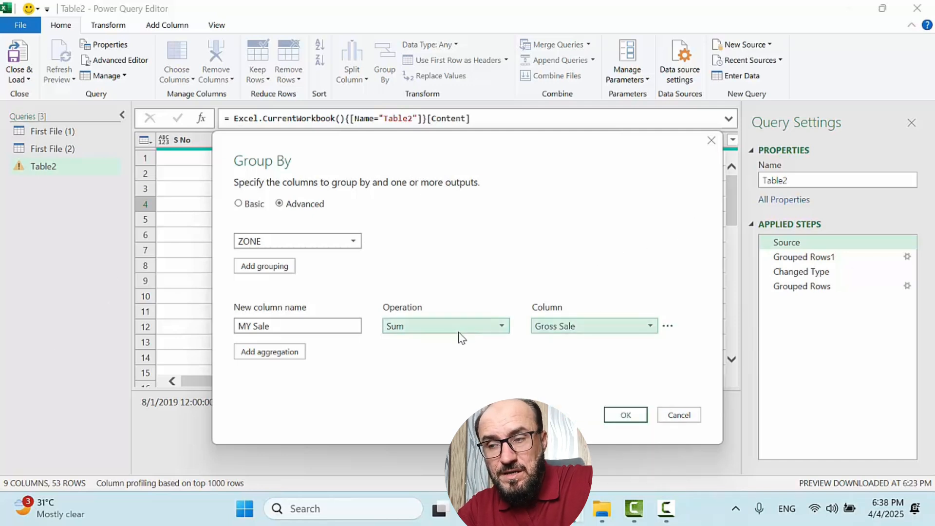
# Step: Add Invoice Month as the second grouping column
pyautogui.click(282, 267)
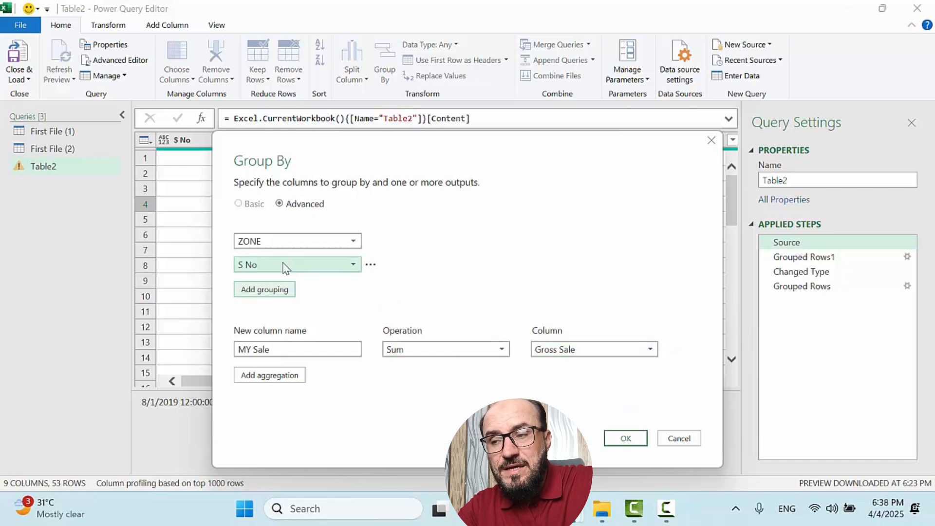
pyautogui.click(283, 264)
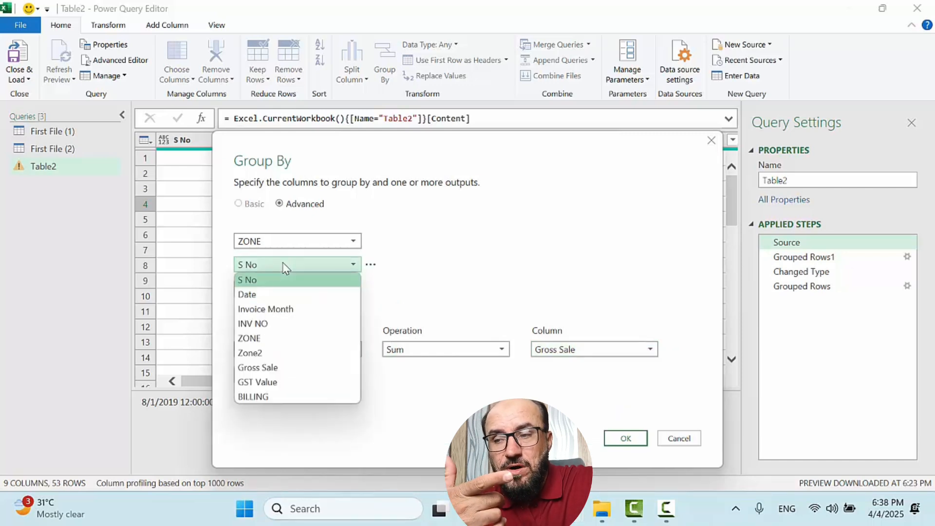
pyautogui.click(306, 310)
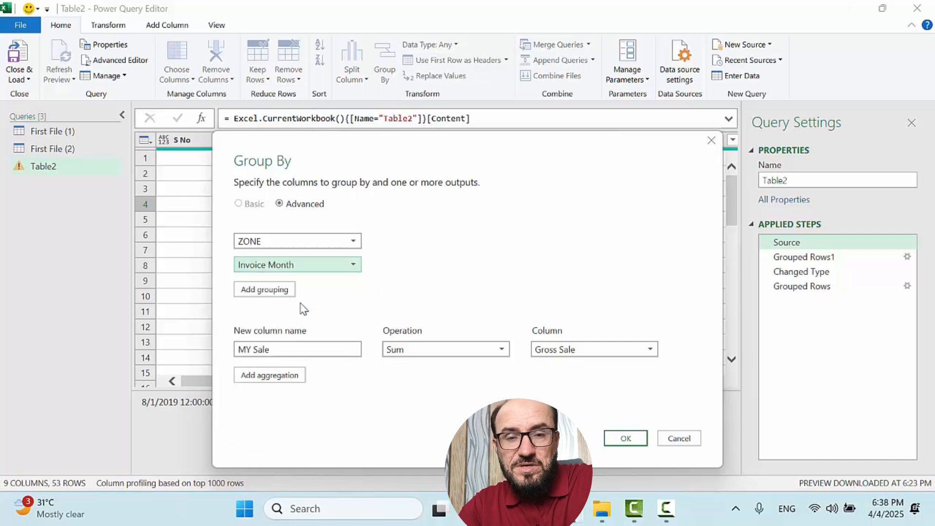
# Step: Add a second aggregation named My Sale with the Average of Gross Sale and apply the grouping
pyautogui.click(296, 378)
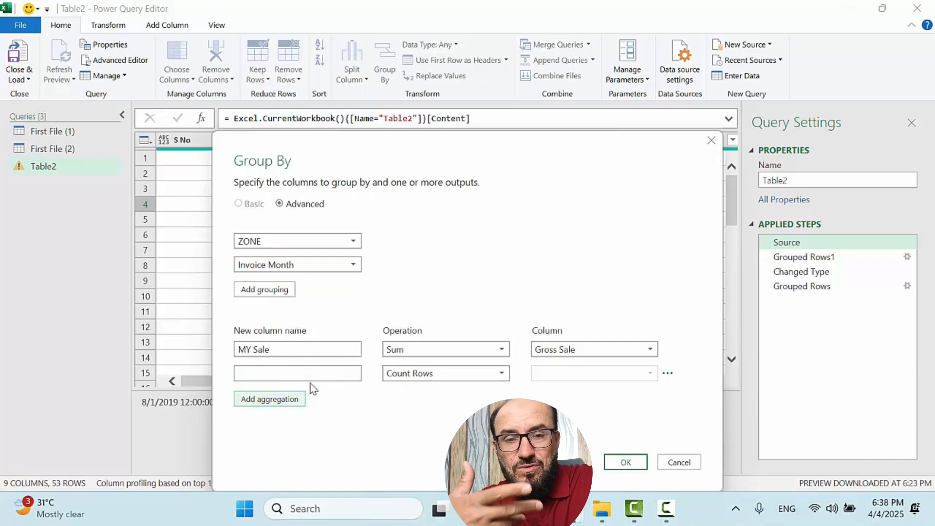
pyautogui.click(313, 374)
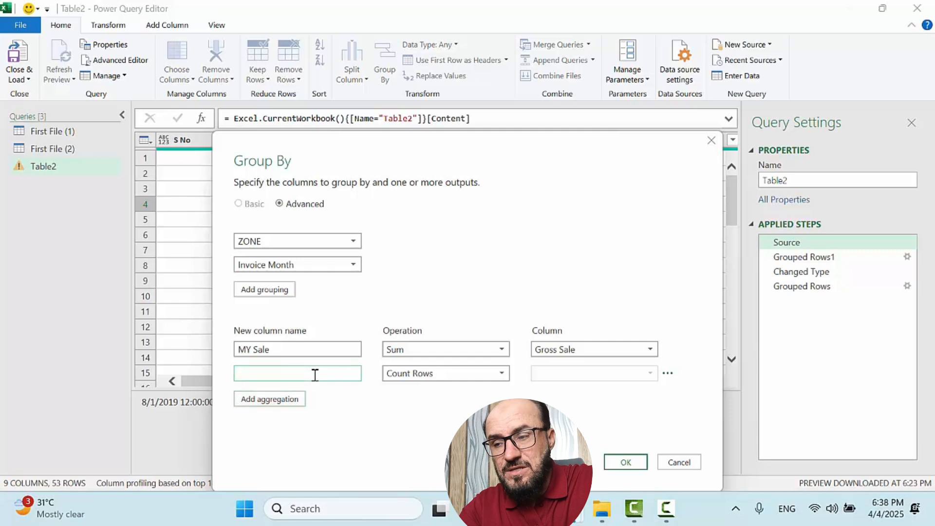
pyautogui.write('My Sale')
pyautogui.press('Tab')
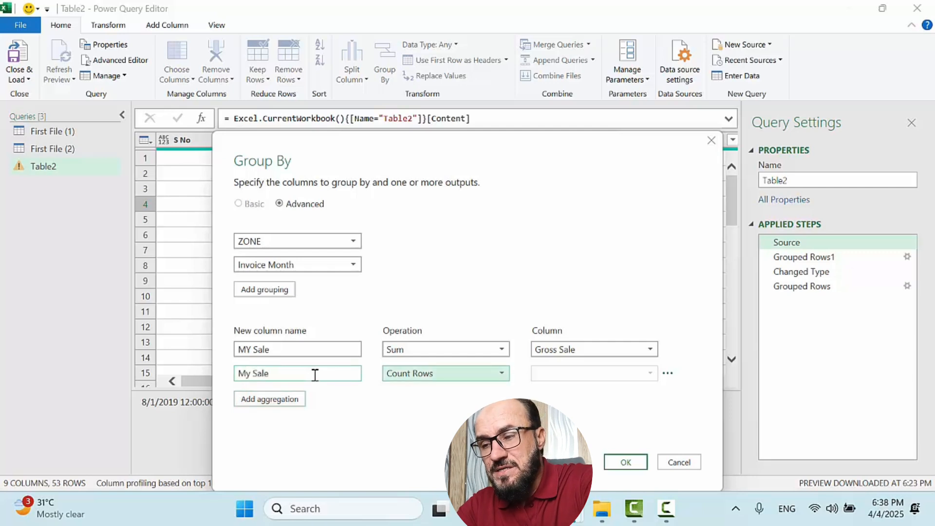
pyautogui.hotkey('alt', 'Down')
pyautogui.press('Up')
pyautogui.press('Up')
pyautogui.press('Up')
pyautogui.press('Up')
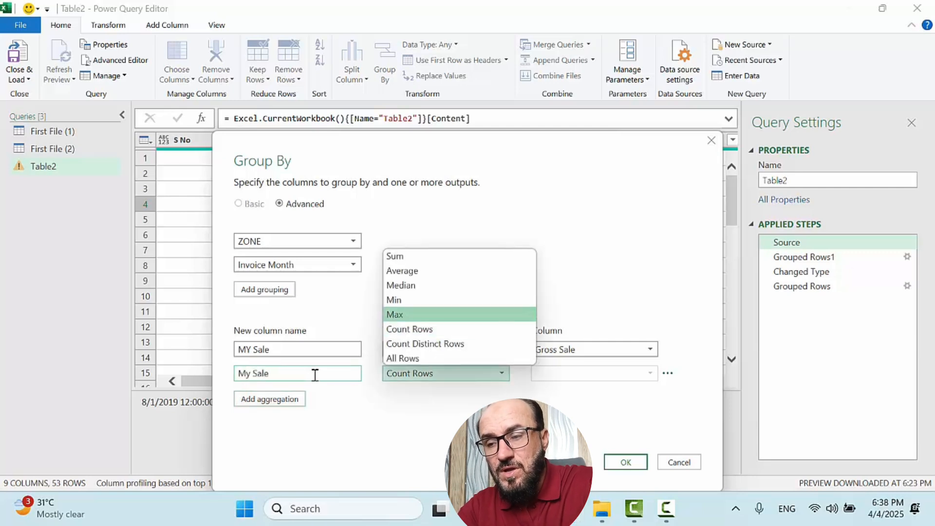
pyautogui.press('Return')
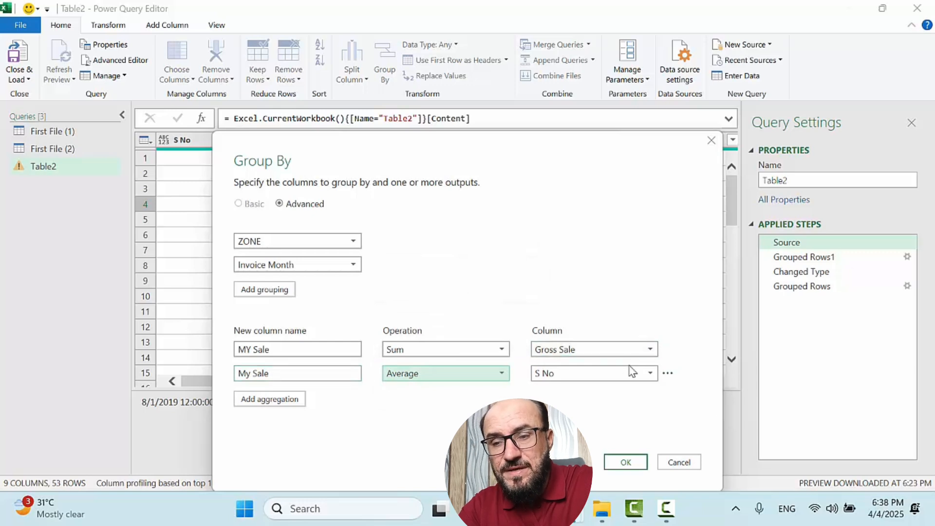
pyautogui.click(618, 375)
pyautogui.click(576, 330)
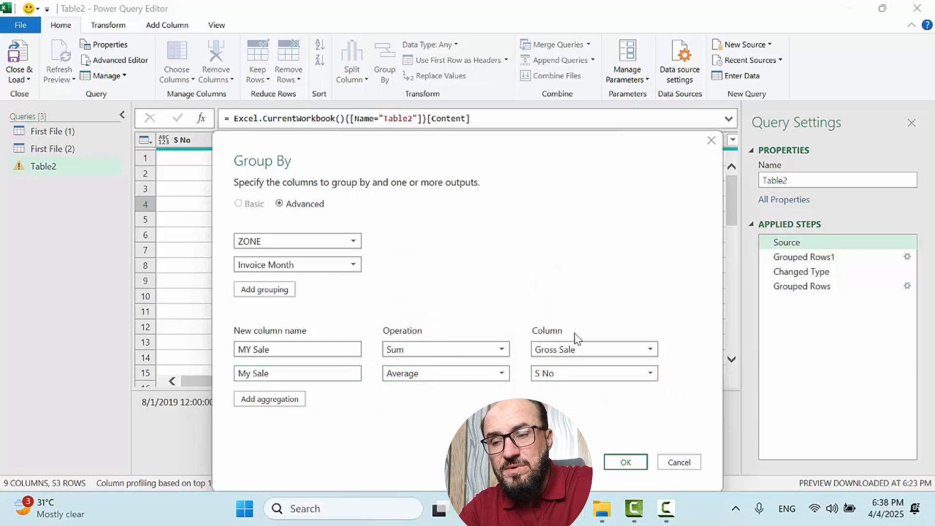
pyautogui.click(625, 462)
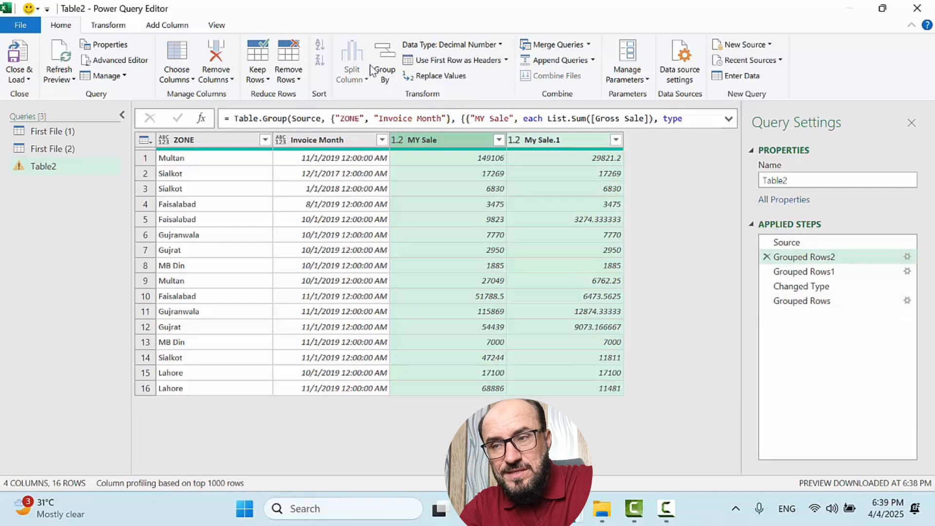
pyautogui.click(381, 77)
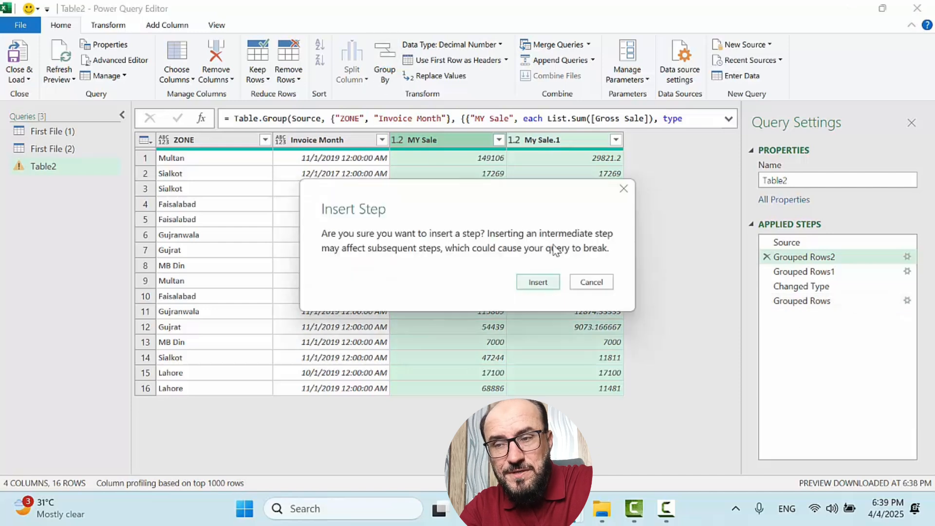
pyautogui.click(603, 284)
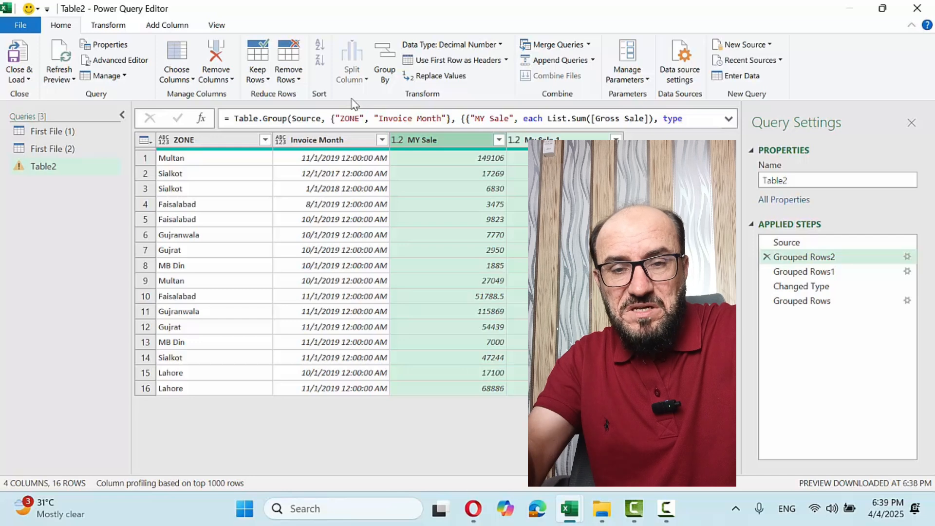
pyautogui.click(385, 67)
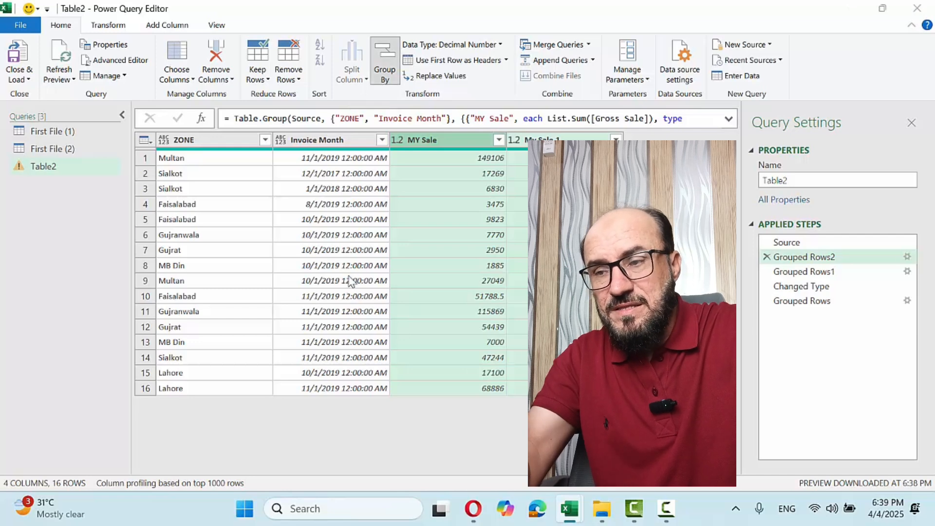
pyautogui.click(540, 282)
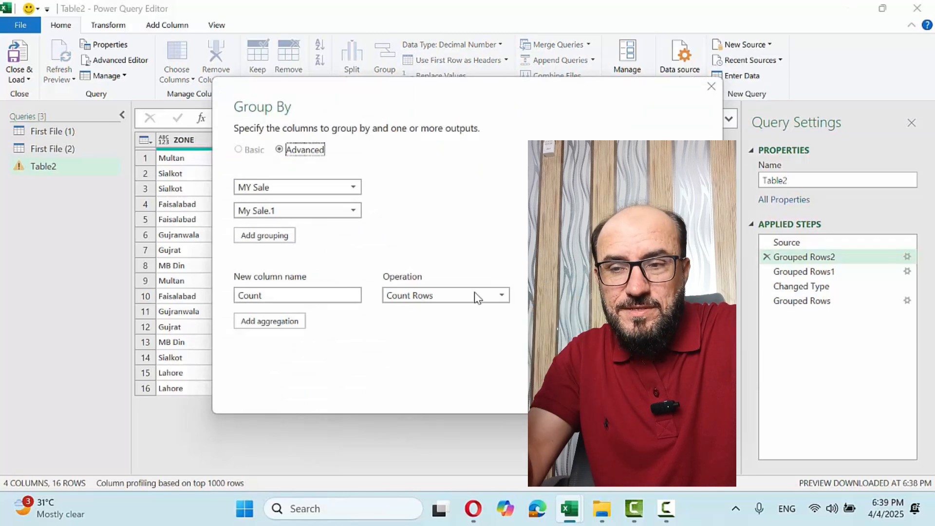
pyautogui.click(684, 392)
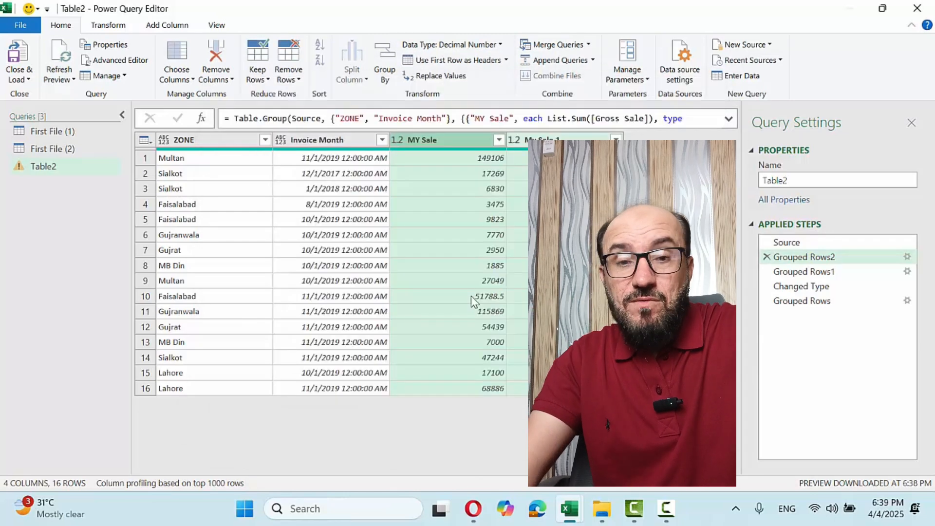